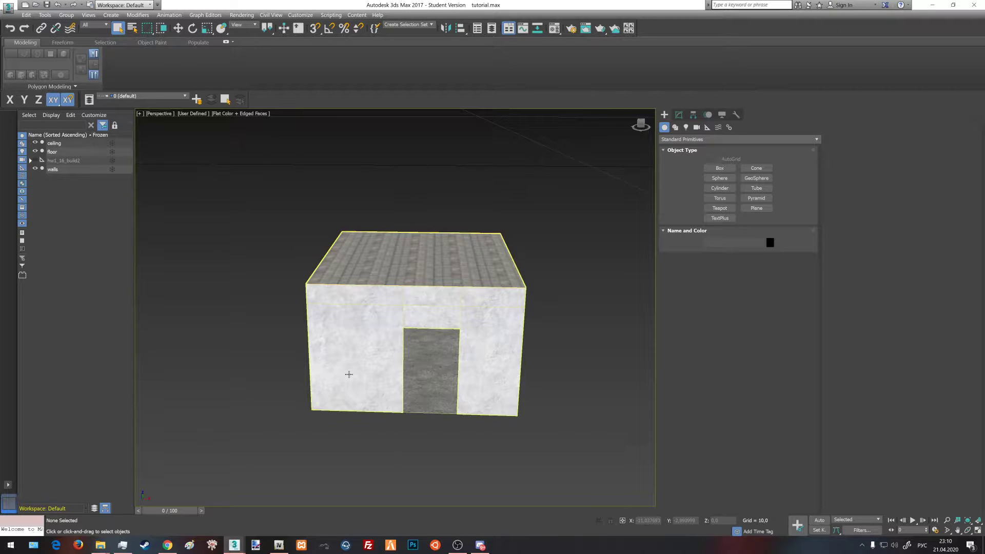
# Attach the floor to the walls mesh using the Match Material to Material IDs option.
pyautogui.click(359, 377)
pyautogui.click(680, 115)
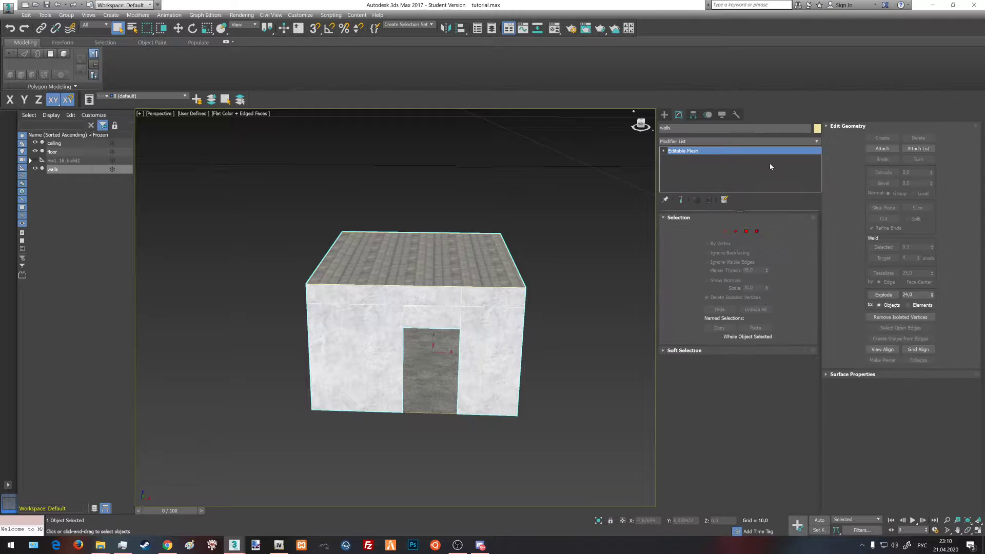
pyautogui.click(889, 149)
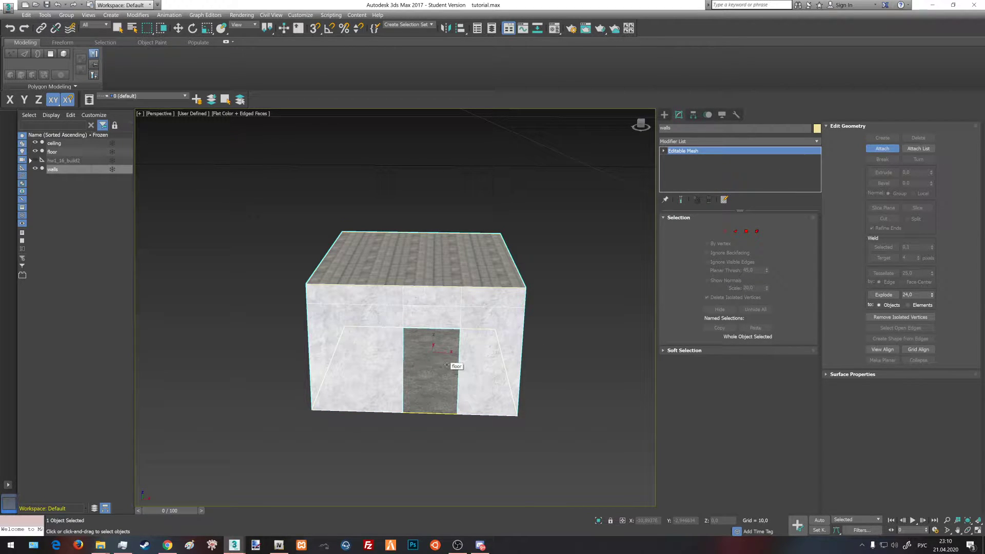
pyautogui.click(446, 364)
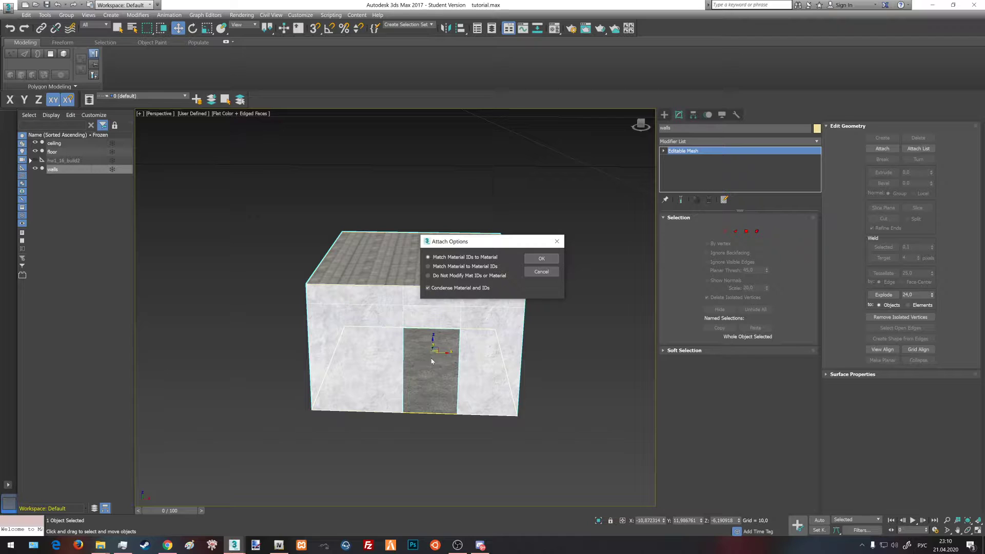
pyautogui.click(447, 267)
pyautogui.click(542, 258)
# Attach the ceiling to the walls mesh and accept the attach options.
pyautogui.click(883, 148)
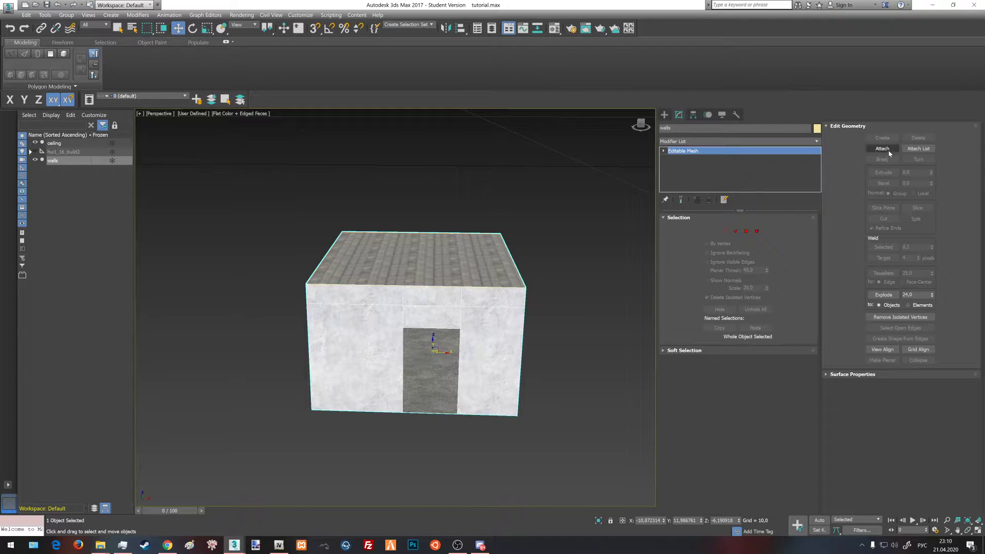
pyautogui.click(436, 260)
pyautogui.click(541, 259)
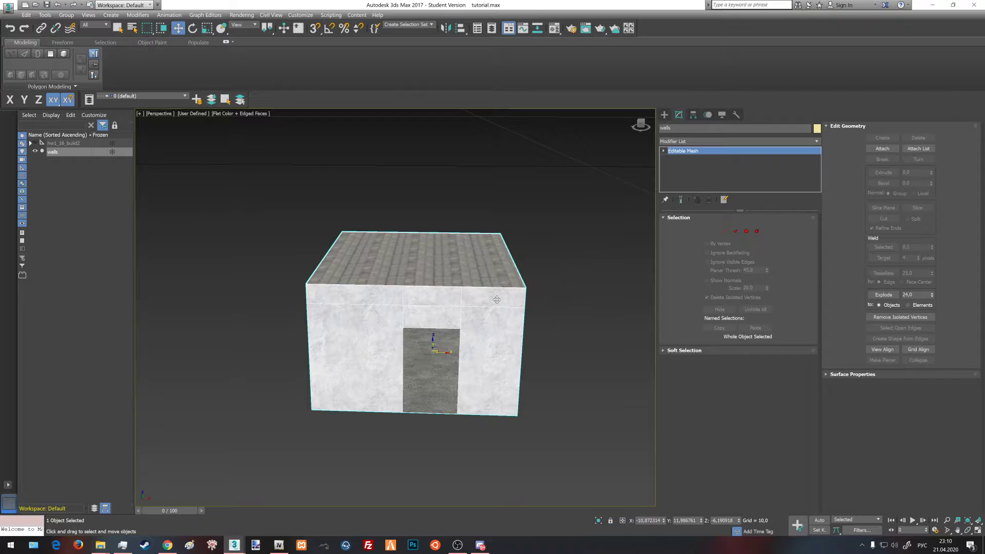
# Center the pivot of the combined walls mesh to the object.
pyautogui.scroll(-3, 498, 292)
pyautogui.click(693, 115)
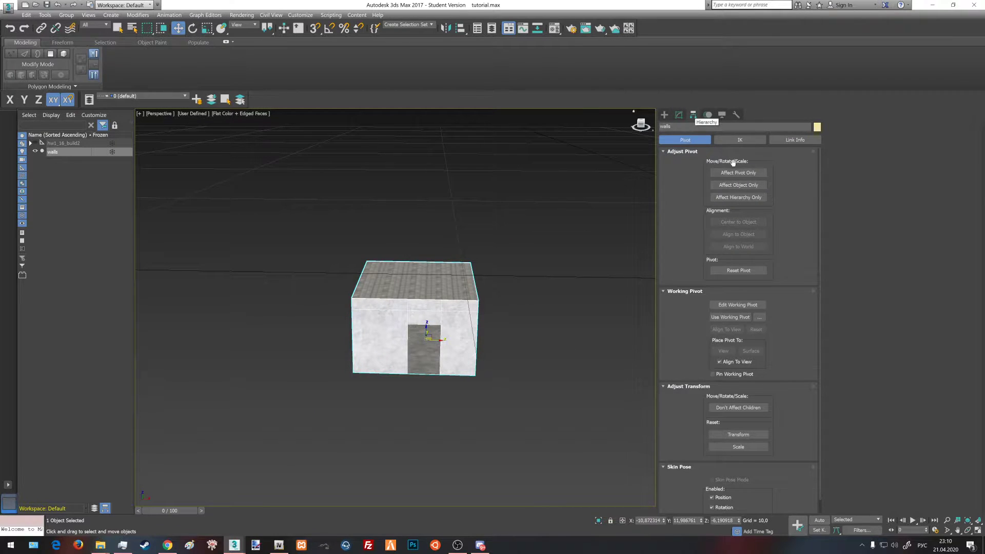
pyautogui.click(739, 176)
pyautogui.click(727, 222)
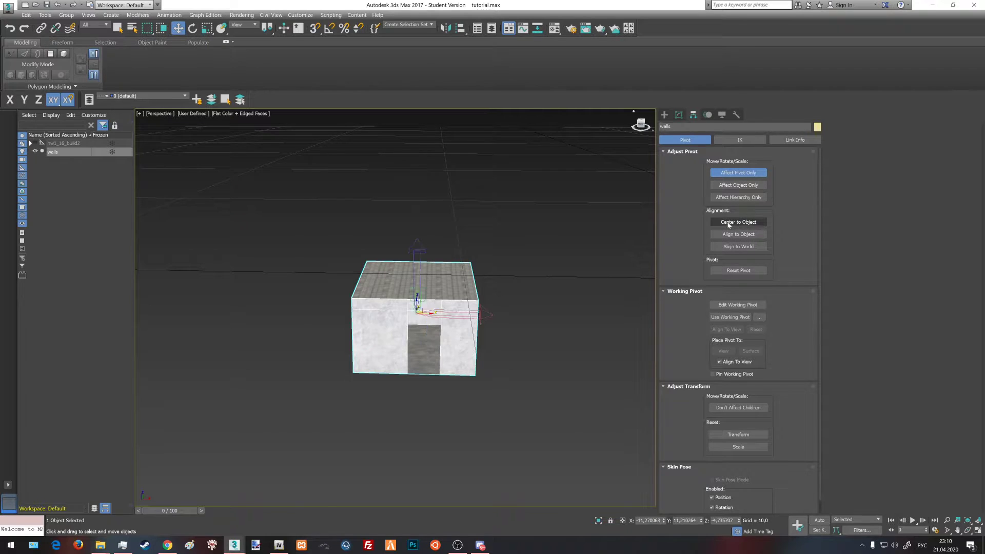
# Move the walls object to the world origin by zeroing its X, Y and Z position.
pyautogui.click(665, 115)
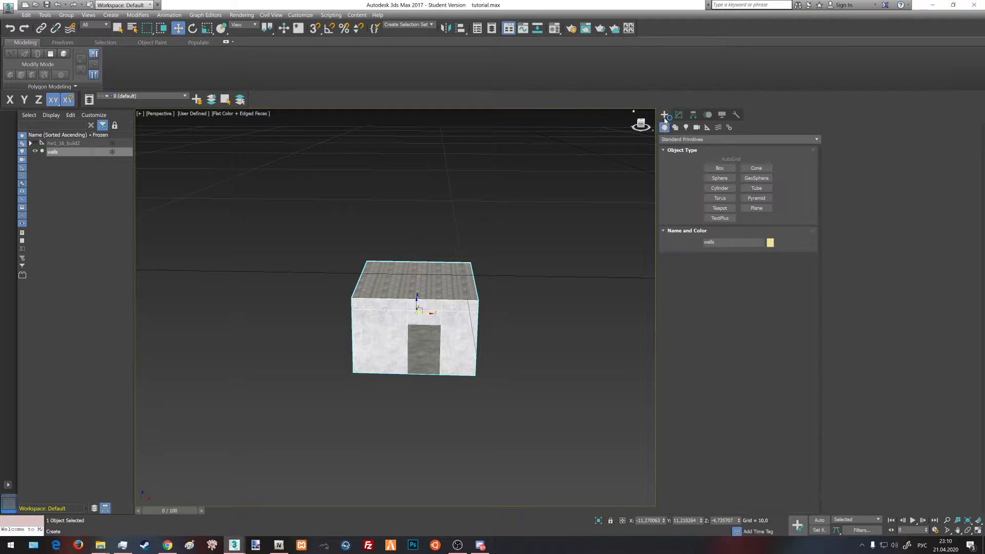
pyautogui.rightClick(666, 521)
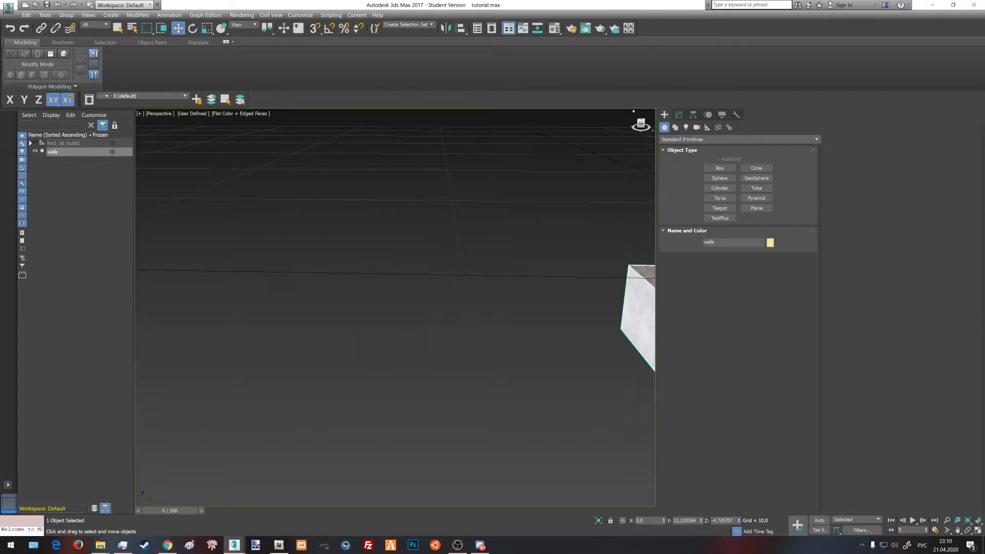
pyautogui.rightClick(701, 521)
pyautogui.rightClick(739, 521)
pyautogui.moveTo(521, 395); pyautogui.dragTo(475, 384, button='middle')
pyautogui.scroll(-6, 510, 339)
pyautogui.scroll(5, 444, 368)
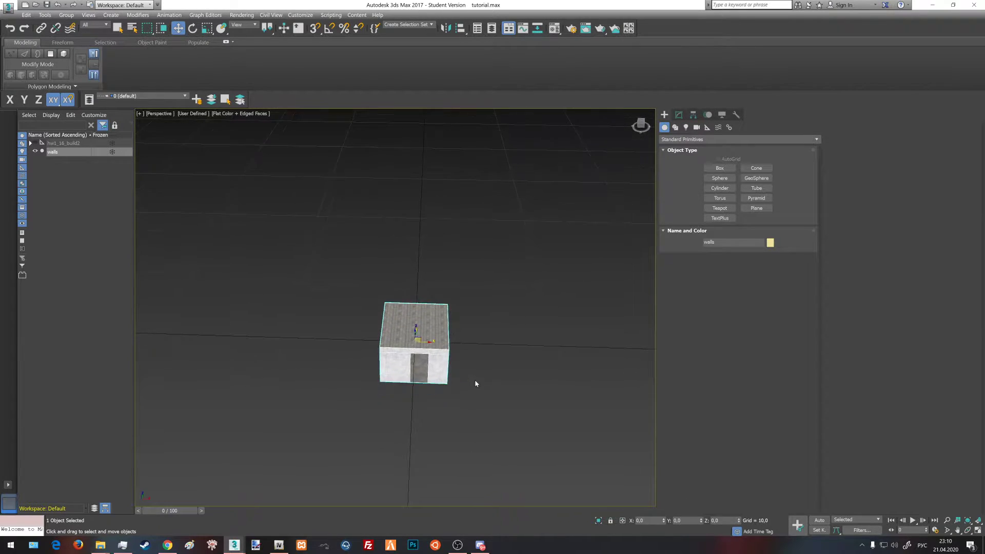
# Bring up the Game Indefinite Modding Suite Evo window and add its Game mesh modifier to the walls.
pyautogui.click(679, 115)
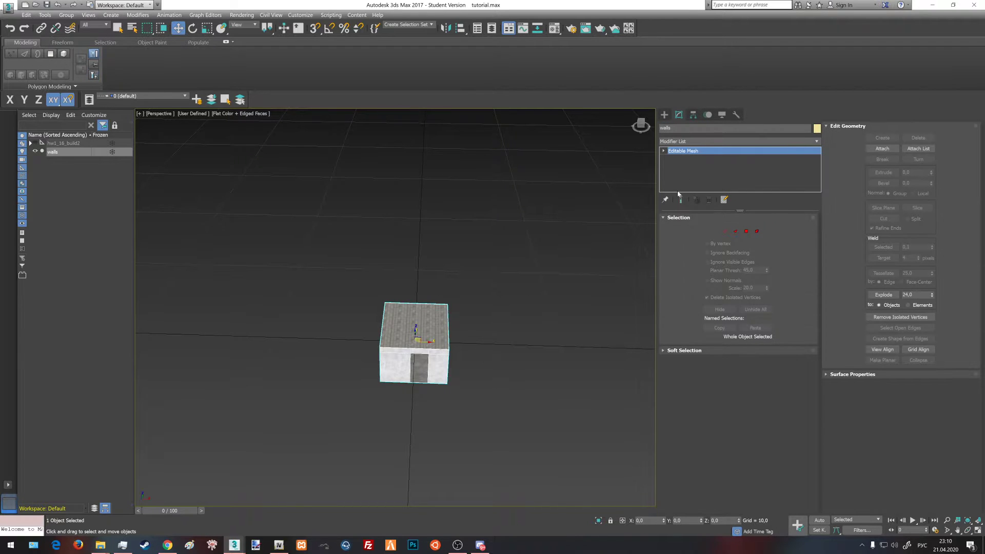
pyautogui.moveTo(234, 544)
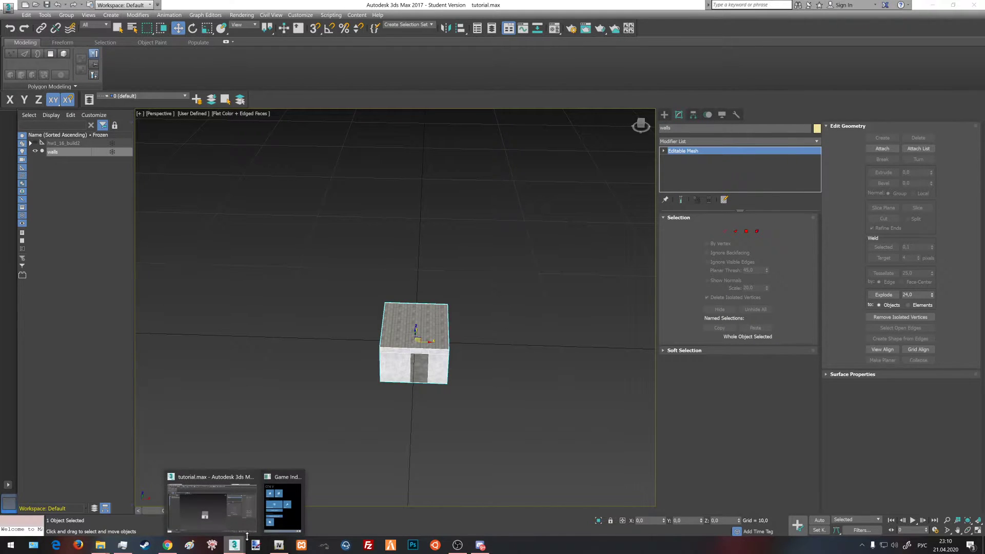
pyautogui.click(291, 509)
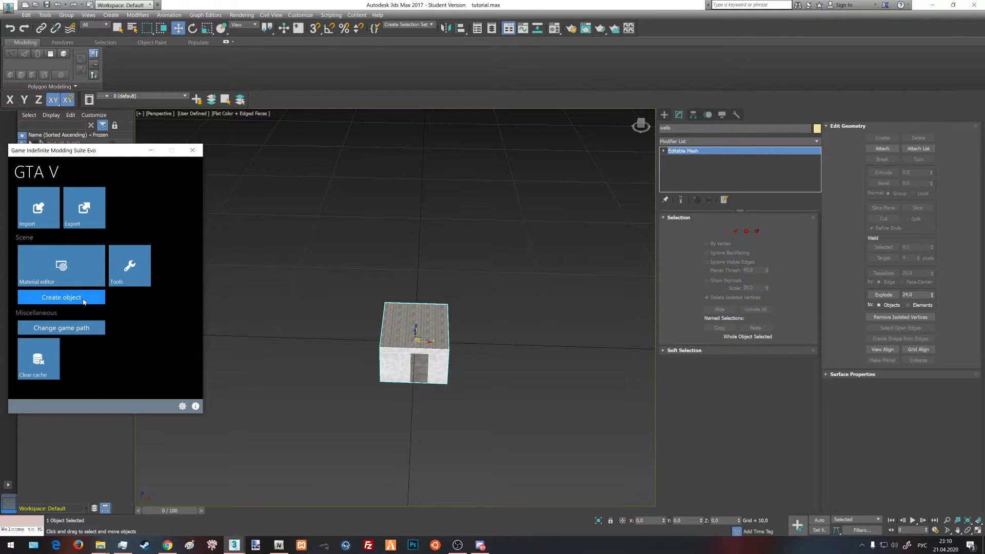
pyautogui.click(81, 299)
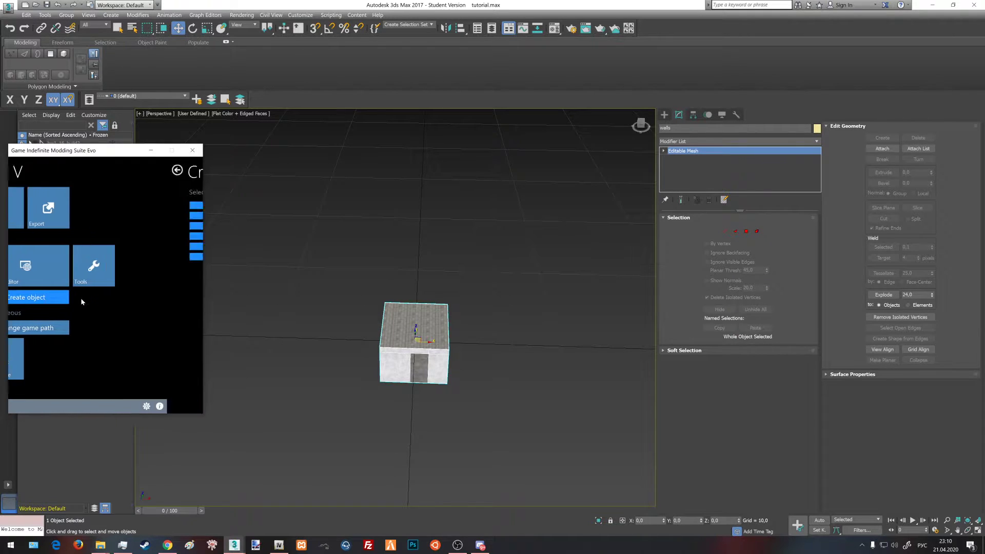
pyautogui.click(101, 239)
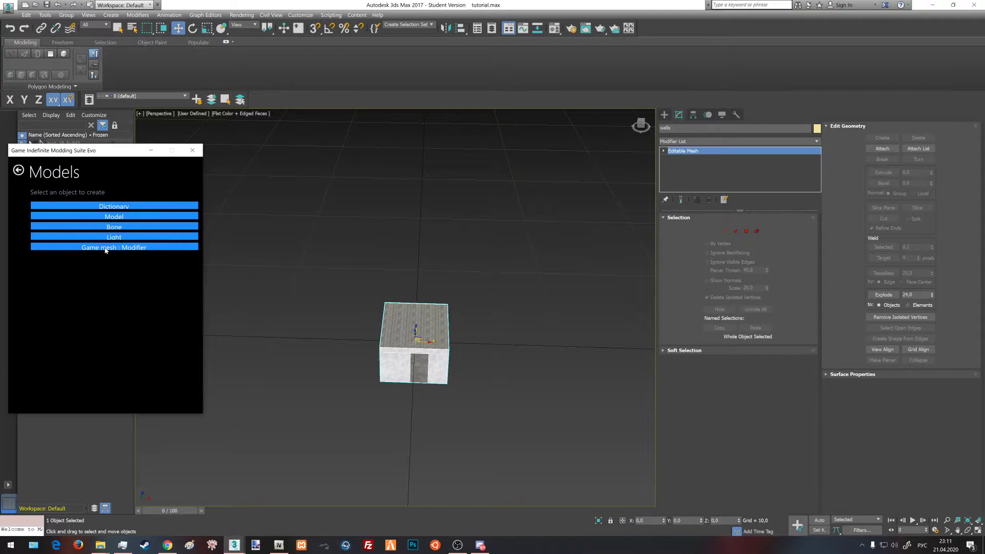
pyautogui.click(106, 248)
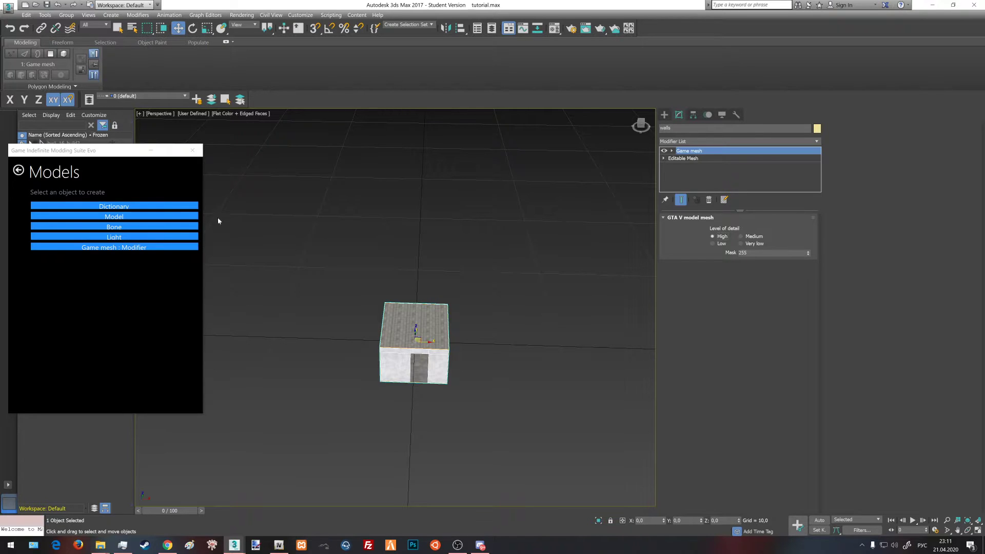
# Place a GTA V Model helper in the scene and minimize the modding suite window.
pyautogui.click(131, 220)
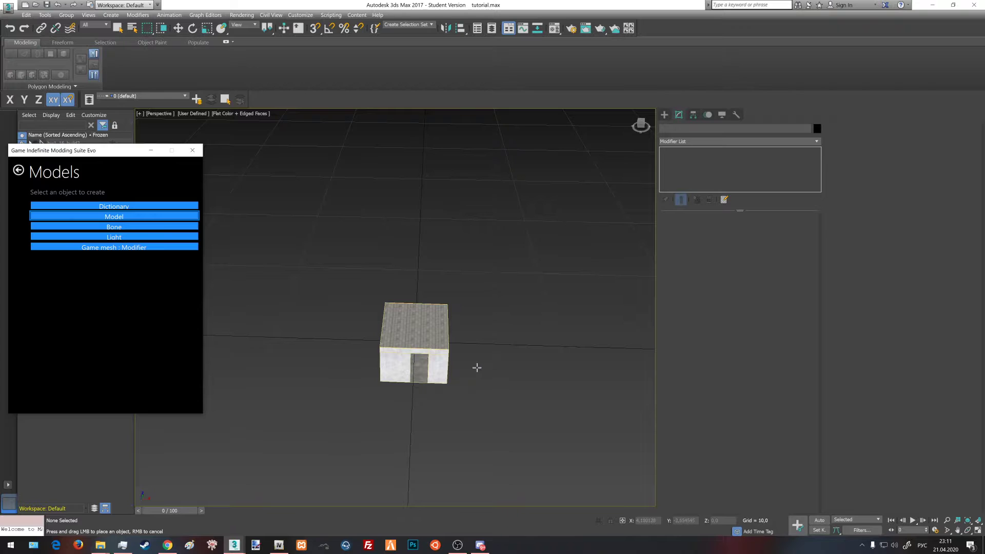
pyautogui.click(477, 367)
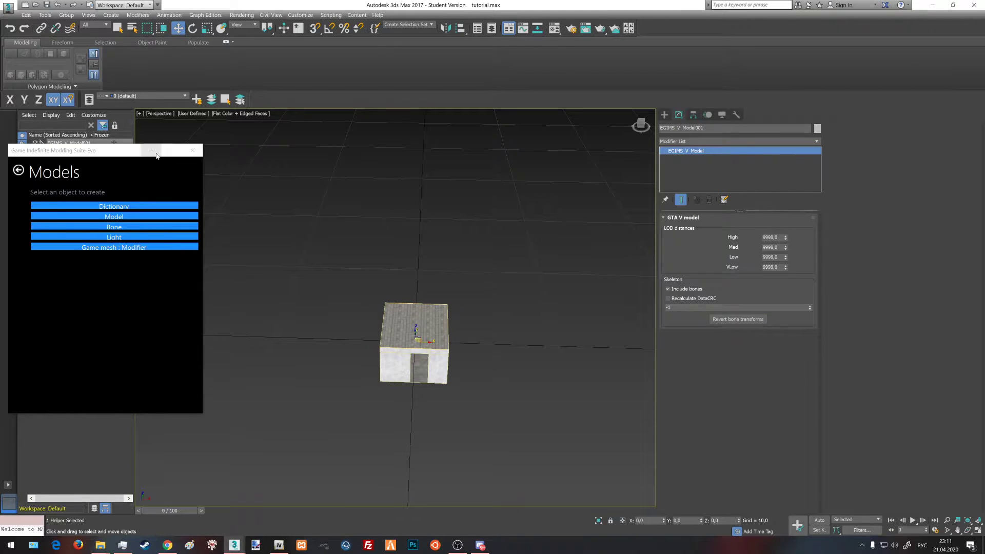
pyautogui.click(153, 152)
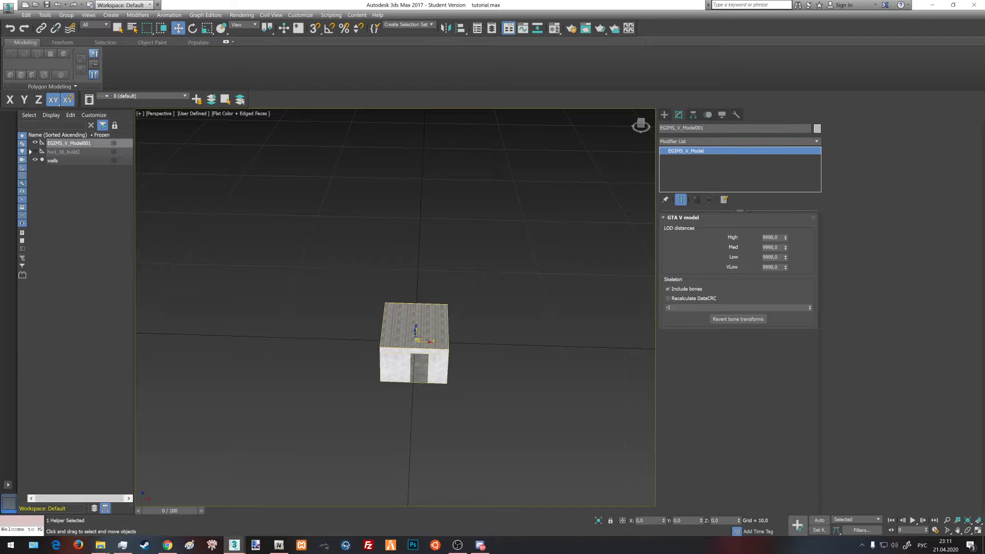
# Set the model helper's High, Med, Low and VLow LOD distances to 500 and deselect it.
pyautogui.write('500')
pyautogui.press('Tab')
pyautogui.write('500')
pyautogui.press('Tab')
pyautogui.write('500')
pyautogui.press('Tab')
pyautogui.write('00')
pyautogui.press('Tab')
pyautogui.click(104, 208)
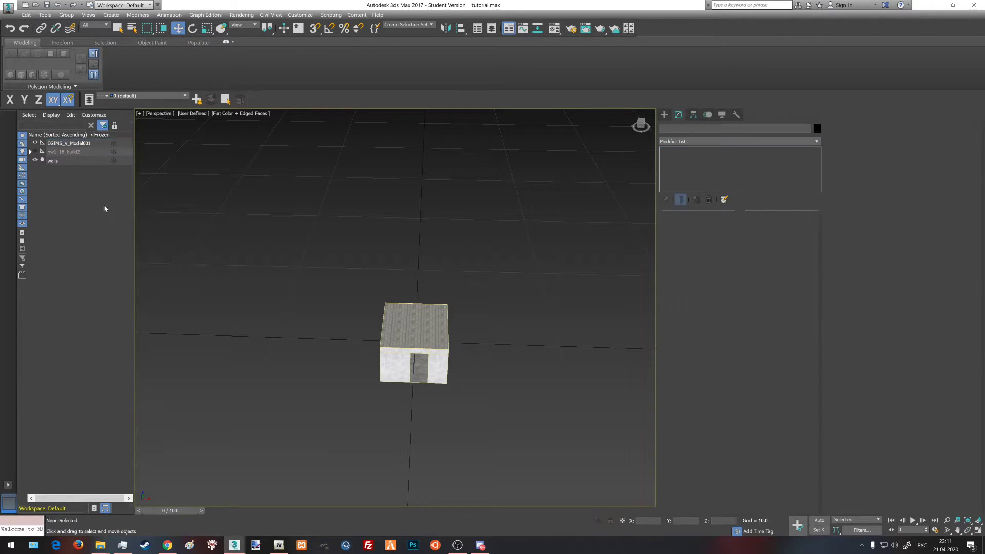
# Rename the walls object as Interior.
pyautogui.click(53, 160)
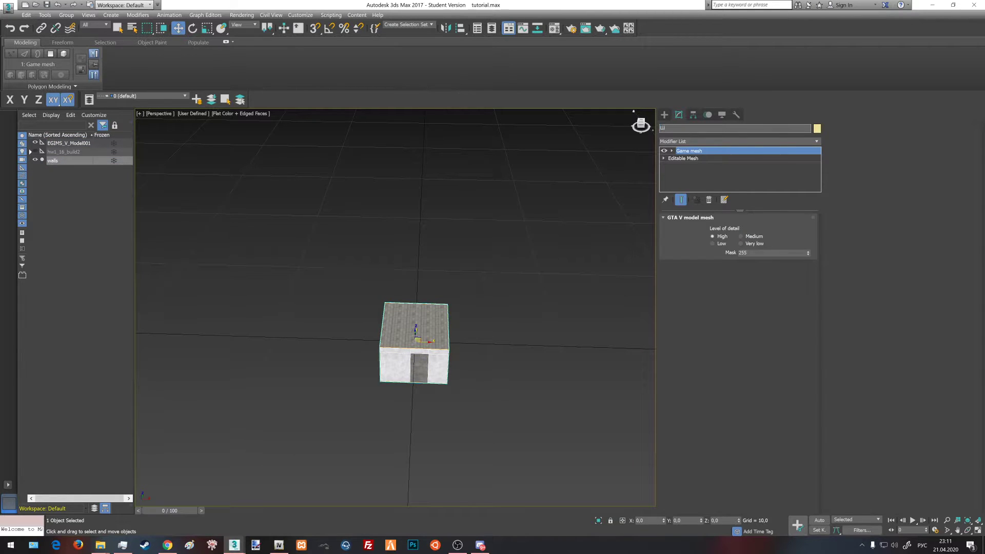
pyautogui.press('BackSpace')
pyautogui.hotkey('alt', 'shift')
pyautogui.press('F3')
pyautogui.press('t')
pyautogui.press('n')
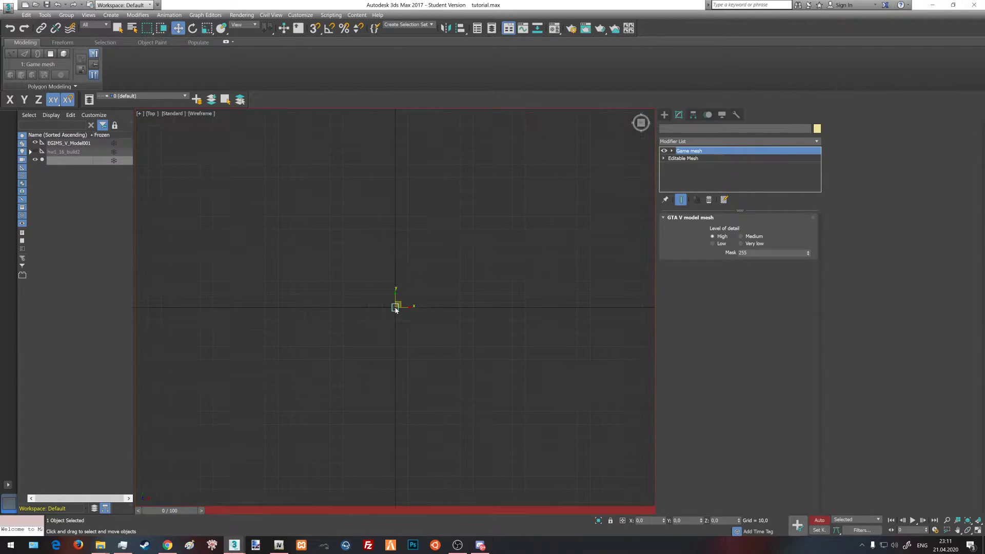
pyautogui.press('p')
pyautogui.press('z')
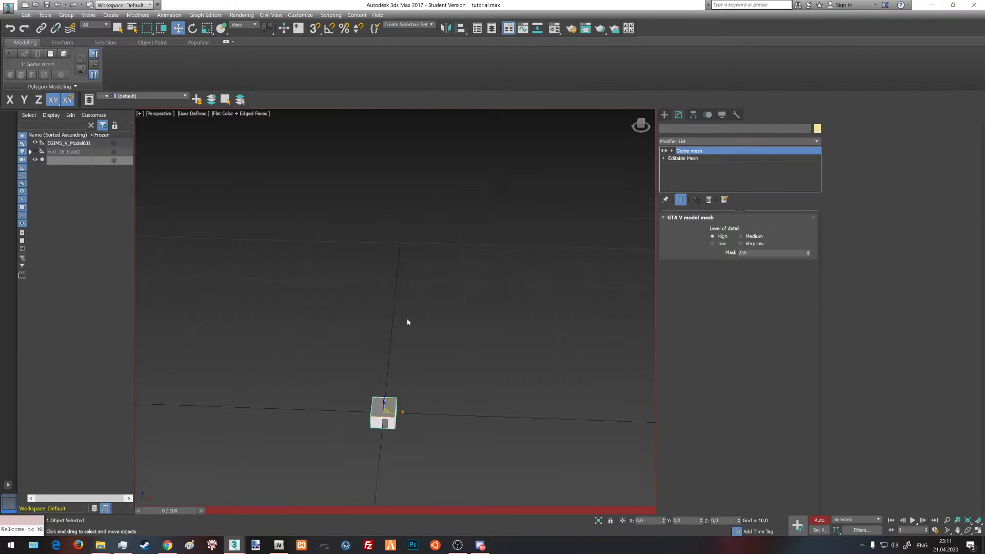
pyautogui.moveTo(387, 372); pyautogui.dragTo(399, 344, button='middle')
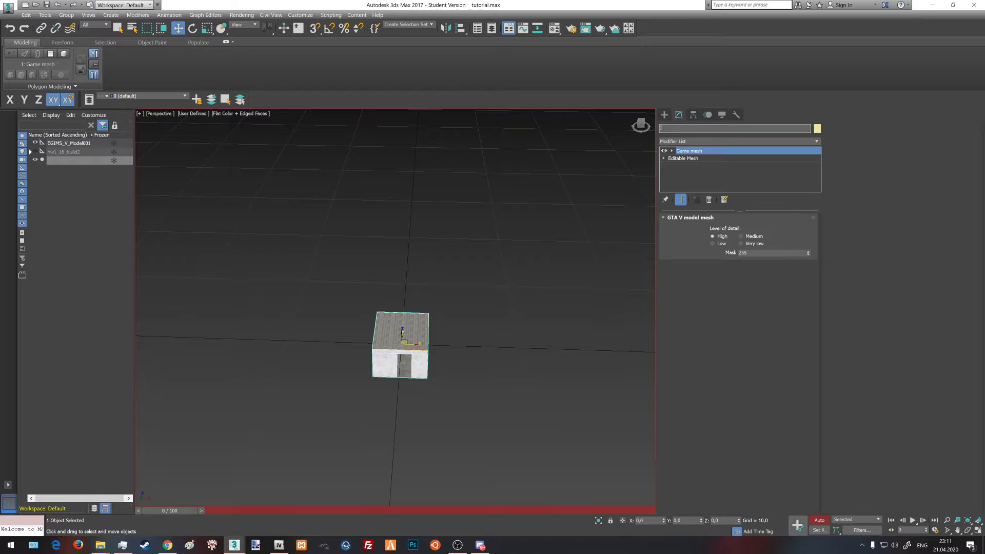
pyautogui.write('rior')
pyautogui.press('Return')
# Parent Interior to the EGIMS_V_Model001 helper and select the helper.
pyautogui.moveTo(56, 163); pyautogui.dragTo(82, 146)
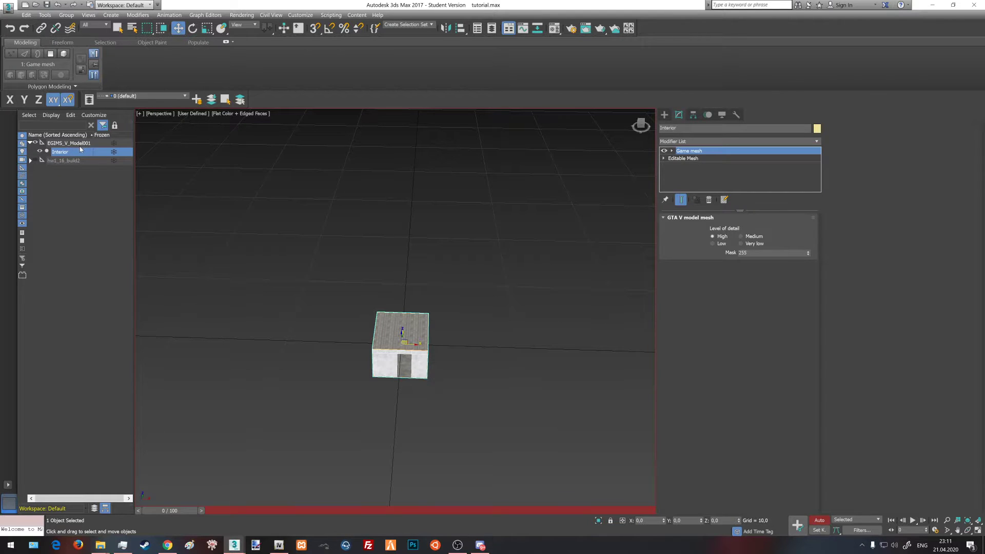
pyautogui.click(29, 142)
pyautogui.click(30, 143)
pyautogui.click(54, 144)
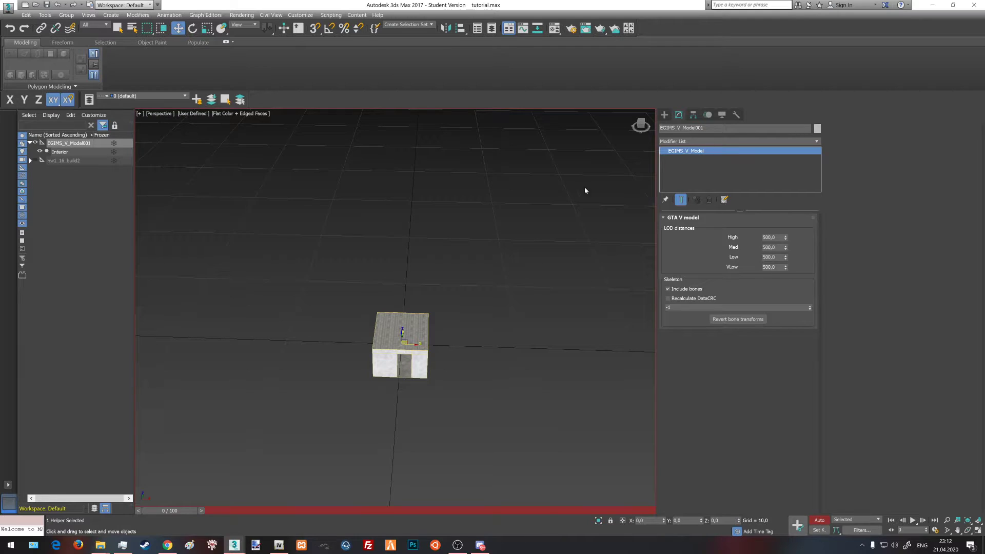
pyautogui.hotkey('shift', 'z')
pyautogui.hotkey('shift', 'z')
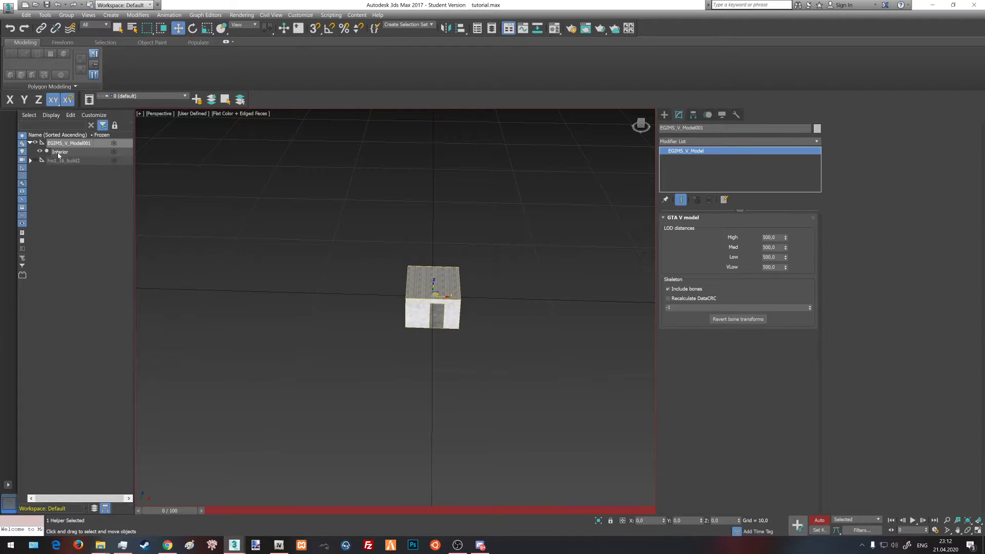
# Clone the Interior mesh as a Copy and rename the clone Interior_col.
pyautogui.click(63, 153)
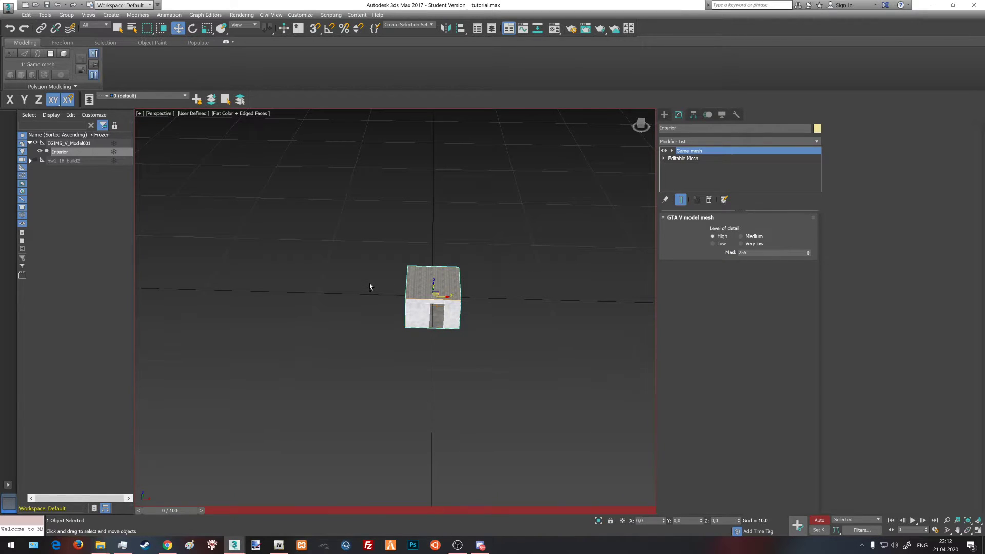
pyautogui.hotkey('ctrl', 'v')
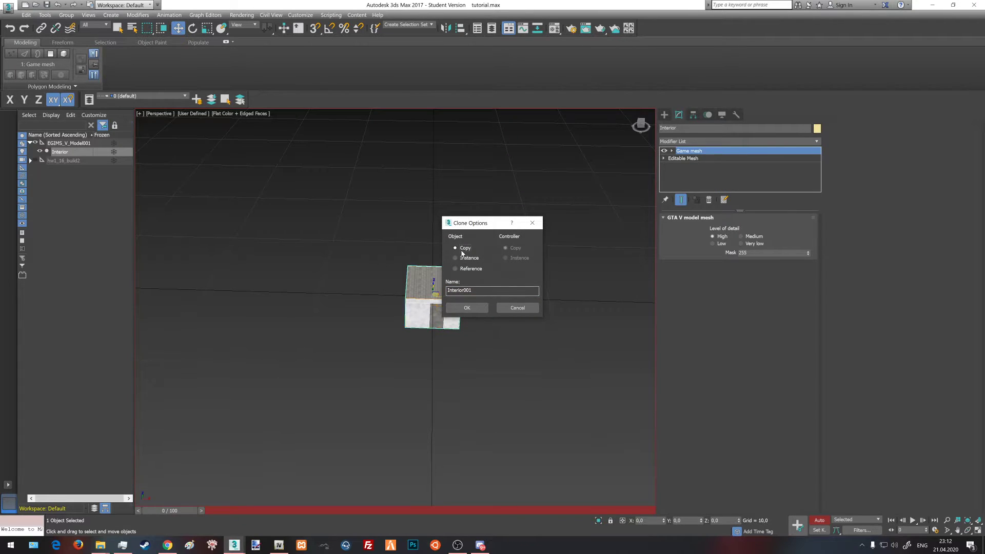
pyautogui.click(467, 308)
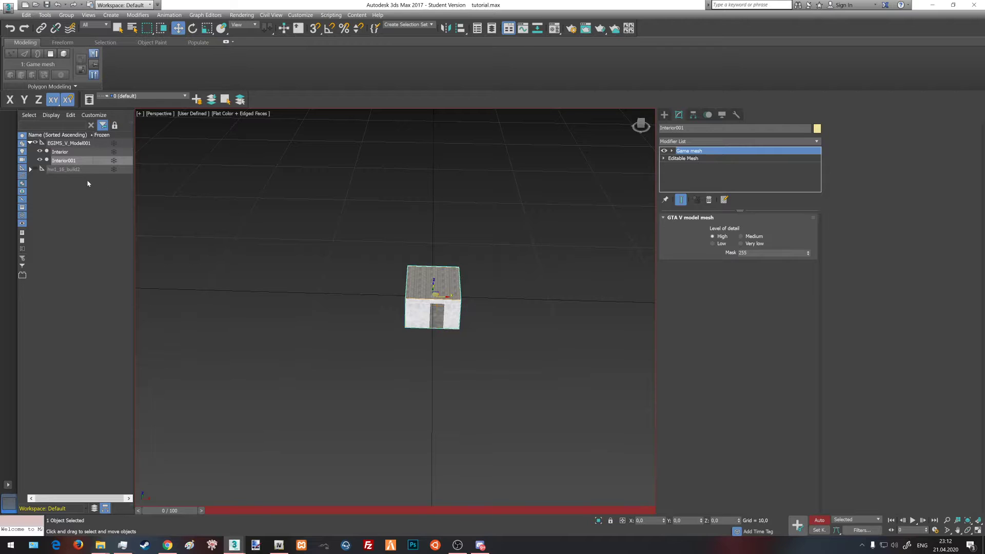
pyautogui.click(708, 128)
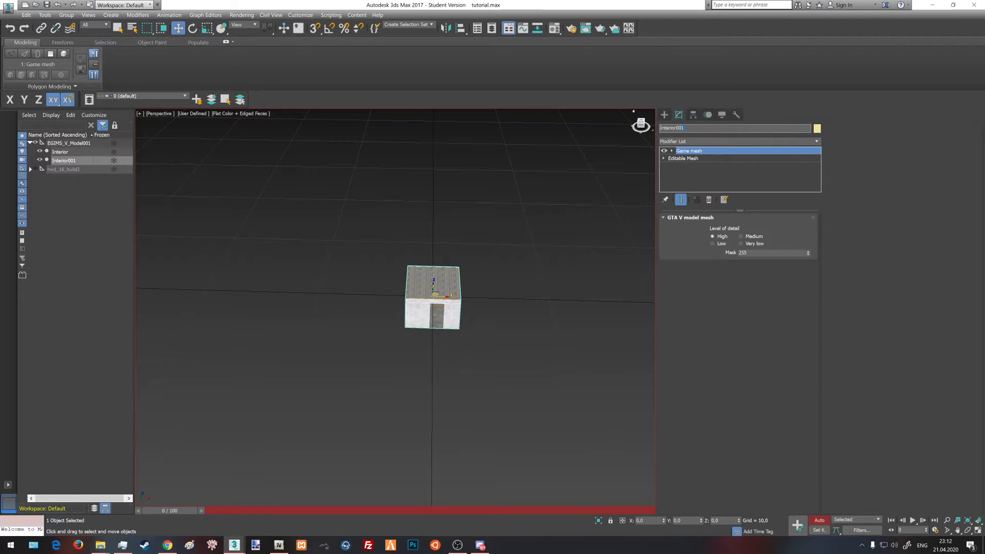
pyautogui.write('_col')
# Remove the Game mesh modifier from Interior_col and unparent it from the model helper.
pyautogui.click(699, 150)
pyautogui.click(695, 151)
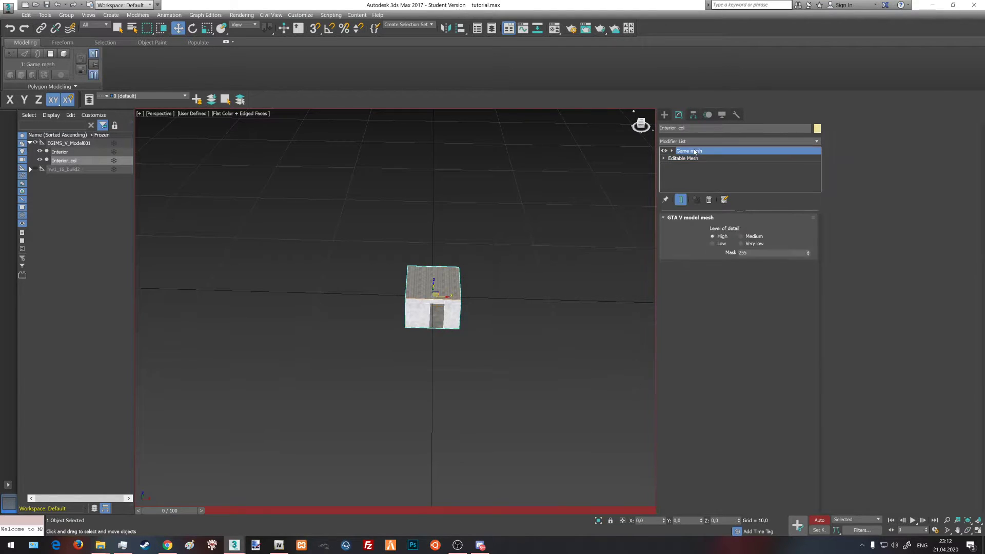
pyautogui.click(709, 200)
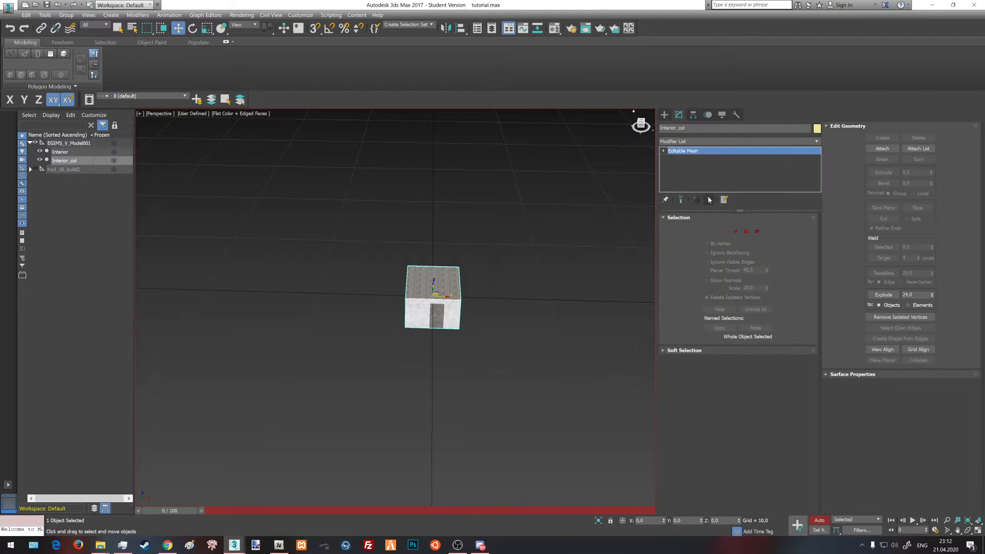
pyautogui.moveTo(68, 162); pyautogui.dragTo(77, 249)
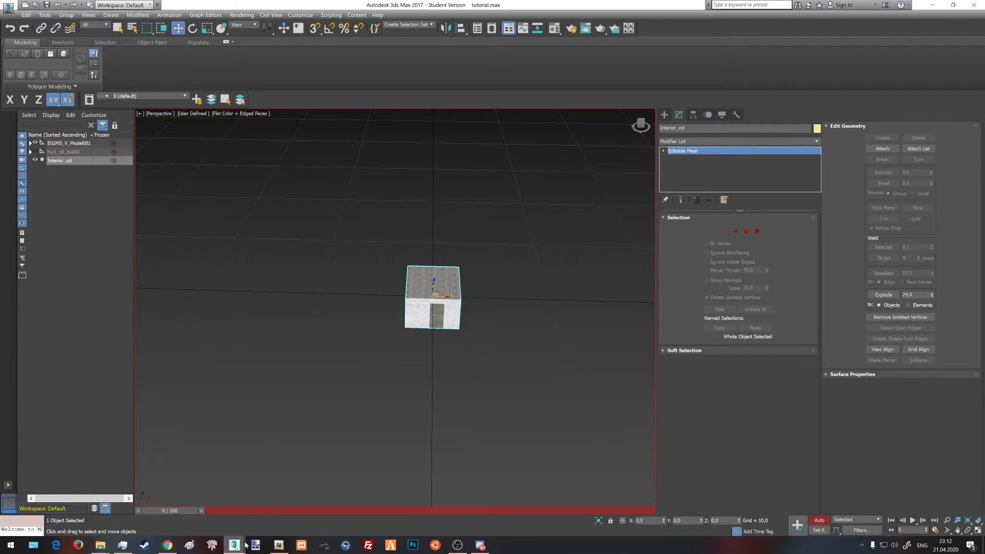
# Add the GIMS Evo collision Mesh modifier to the Interior_col object.
pyautogui.moveTo(234, 545)
pyautogui.click(278, 517)
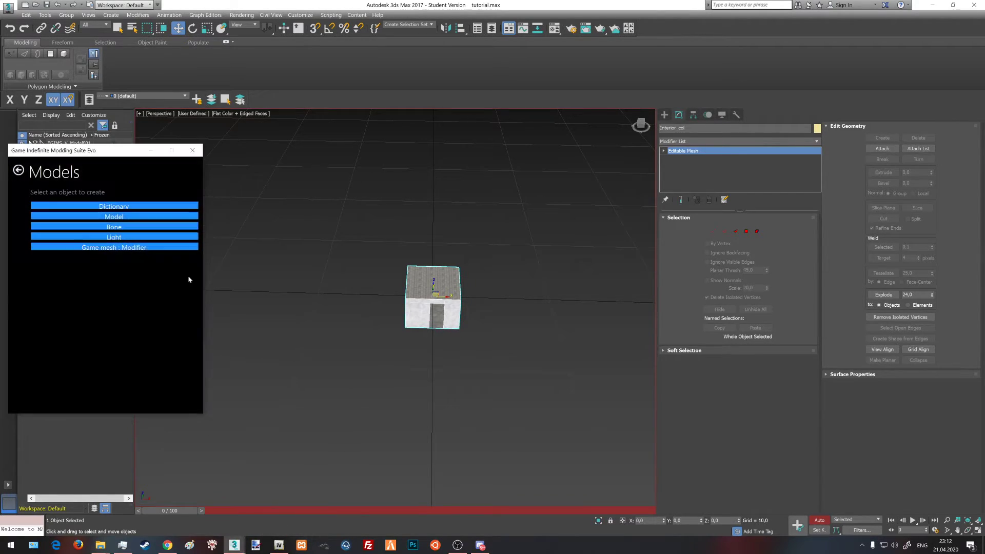
pyautogui.click(18, 170)
pyautogui.click(18, 170)
pyautogui.click(98, 297)
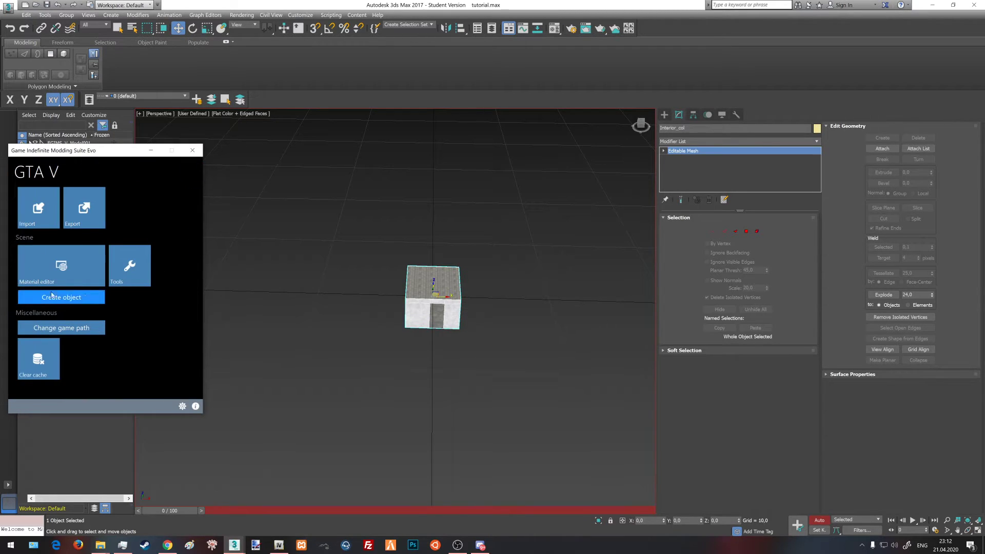
pyautogui.click(136, 207)
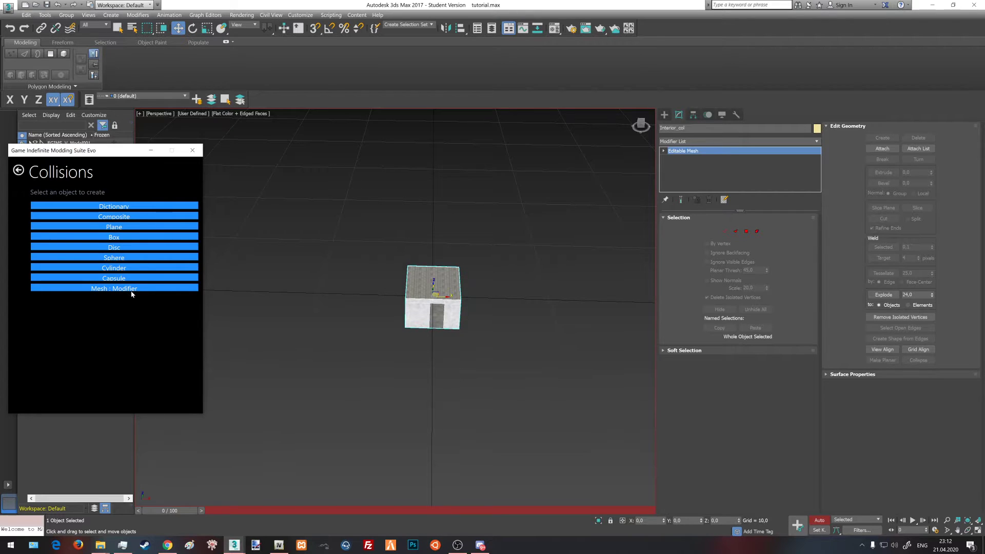
pyautogui.click(117, 288)
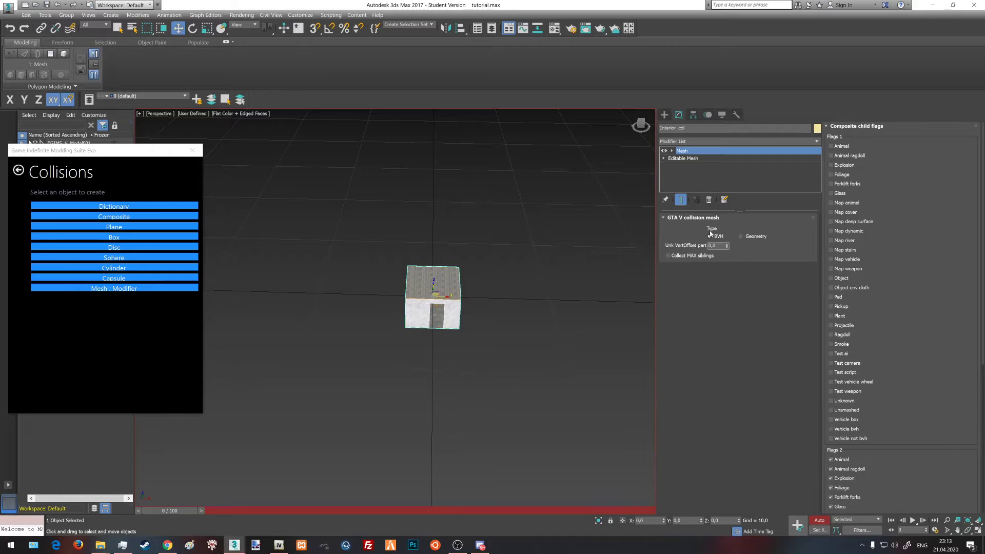
# Set the collision mesh's Unk VertOffset part to 0,002 and check the scene's units setup.
pyautogui.write('02')
pyautogui.press('Return')
pyautogui.click(302, 16)
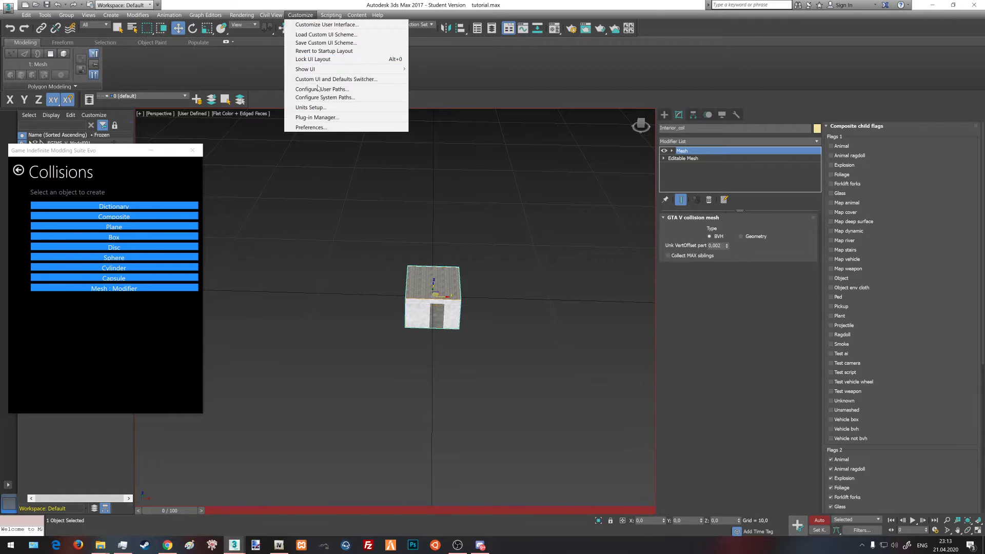
pyautogui.click(325, 107)
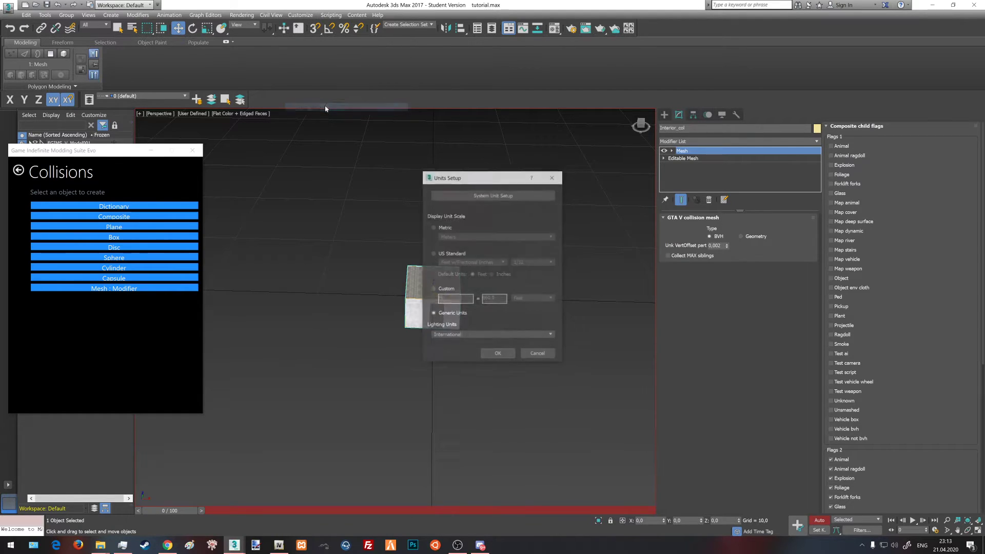
pyautogui.click(460, 335)
pyautogui.click(451, 341)
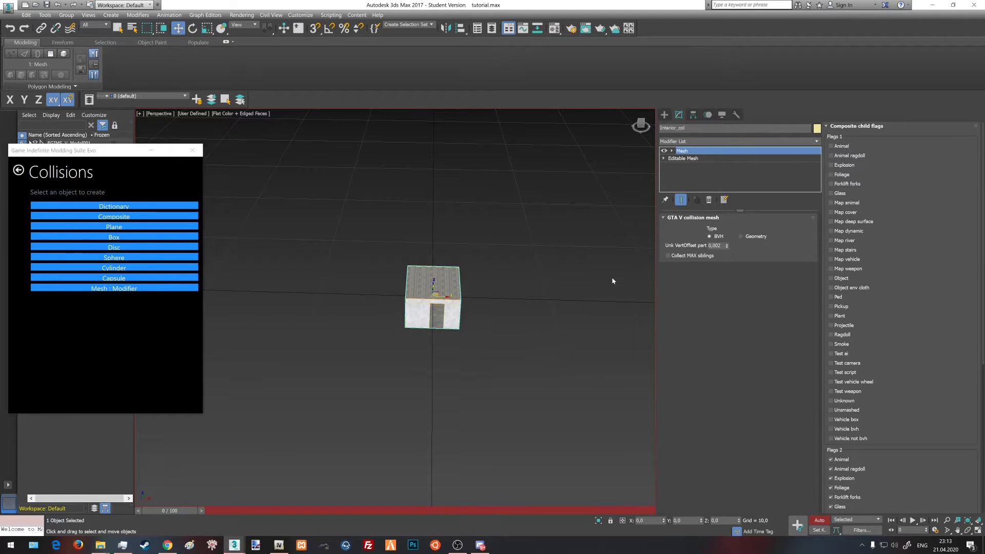
pyautogui.click(716, 246)
# Enable the Map animal, Map cover, Map dynamic, Map vehicle and Map weapon flags in Flags 1 of Interior_col.
pyautogui.click(831, 204)
pyautogui.click(841, 215)
pyautogui.click(851, 232)
pyautogui.click(848, 261)
pyautogui.click(847, 270)
# Deselect Interior_col and place a GIMS Evo collision Composite helper in the scene.
pyautogui.moveTo(101, 151); pyautogui.dragTo(93, 267)
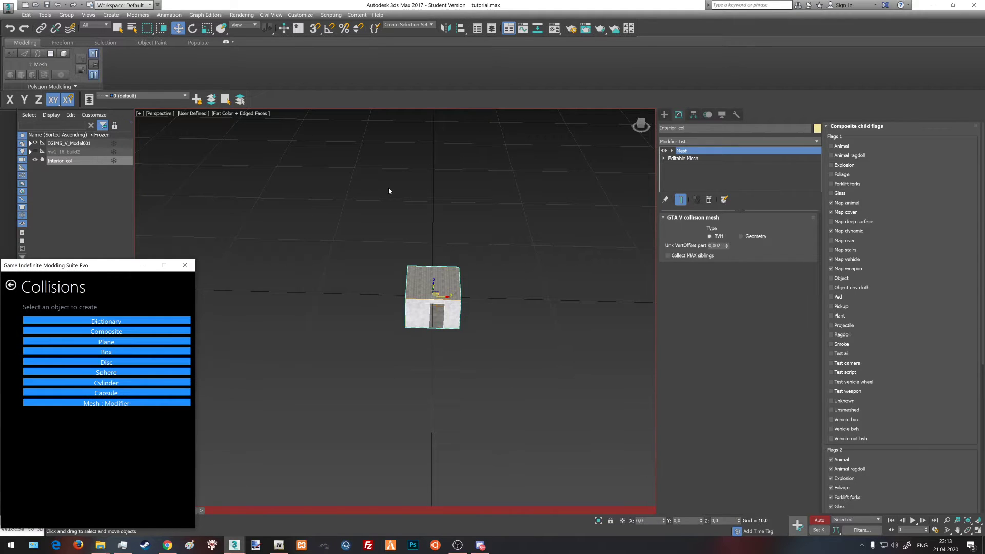
pyautogui.click(91, 219)
pyautogui.moveTo(75, 267); pyautogui.dragTo(112, 215)
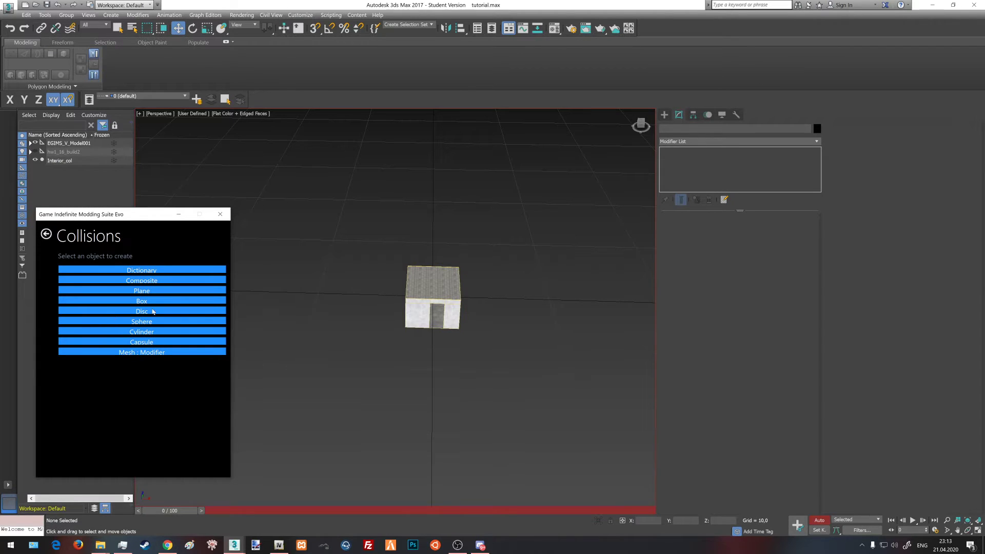
pyautogui.click(121, 281)
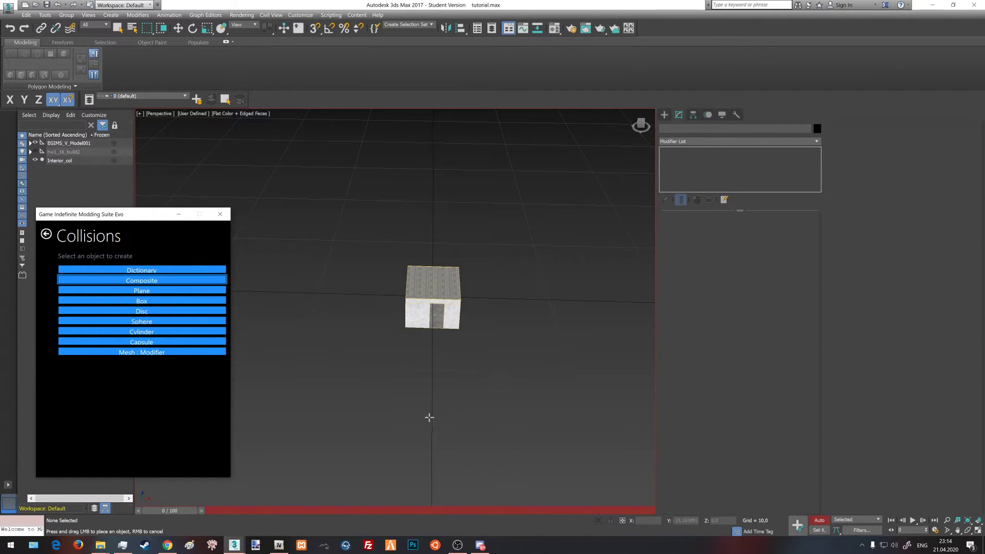
pyautogui.click(422, 422)
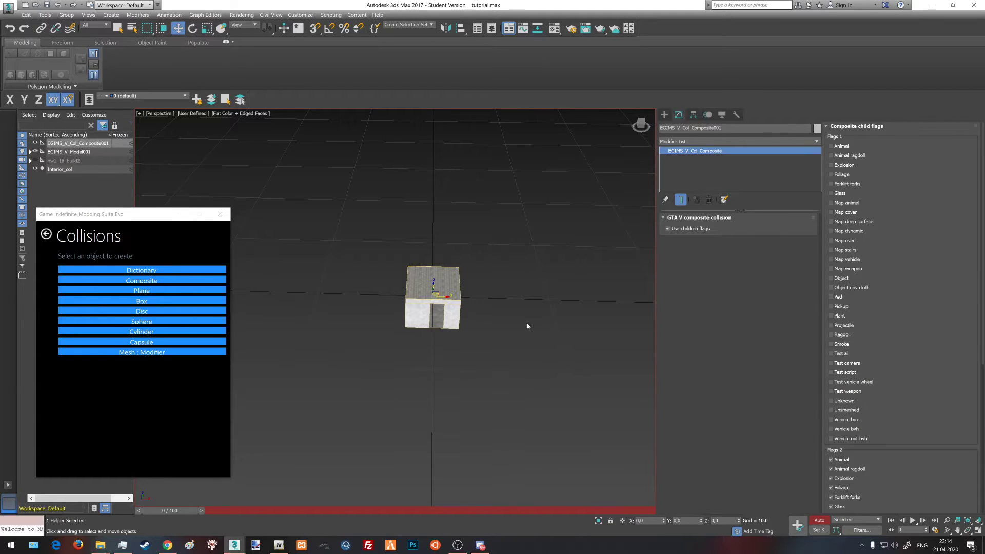
# Minimize the GIMS Evo window and parent Interior_col to the collision composite helper.
pyautogui.scroll(-2, 495, 241)
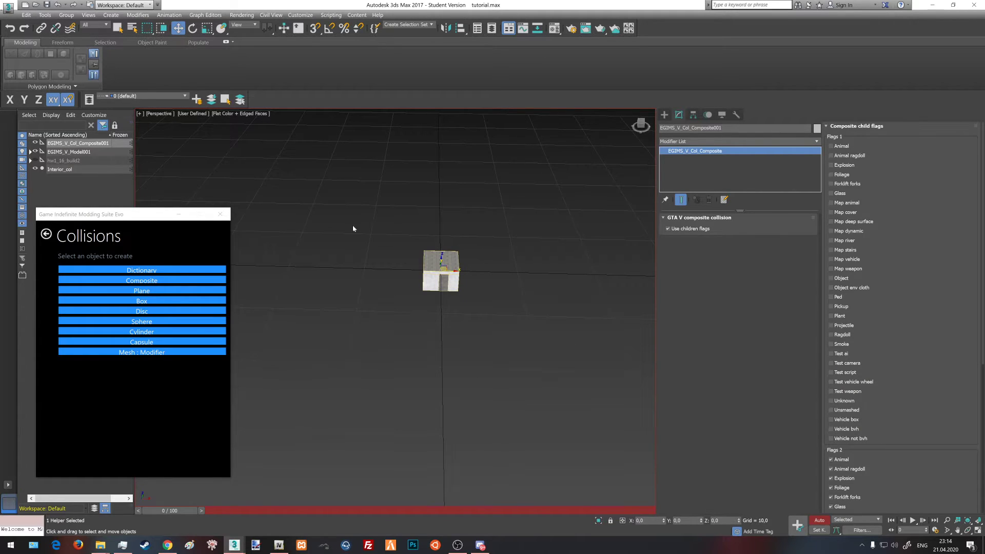
pyautogui.click(179, 214)
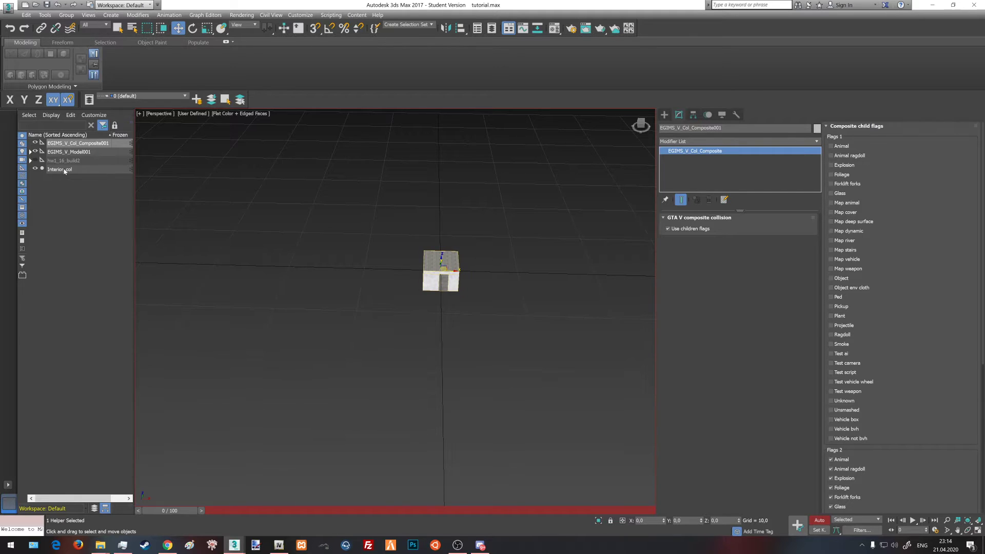
pyautogui.click(72, 193)
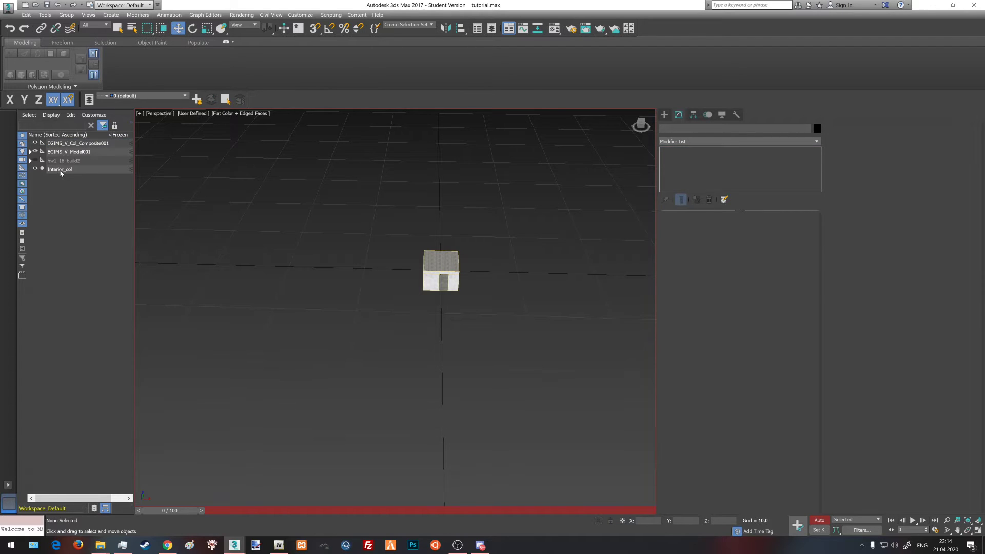
pyautogui.click(60, 170)
pyautogui.moveTo(63, 173); pyautogui.dragTo(92, 144)
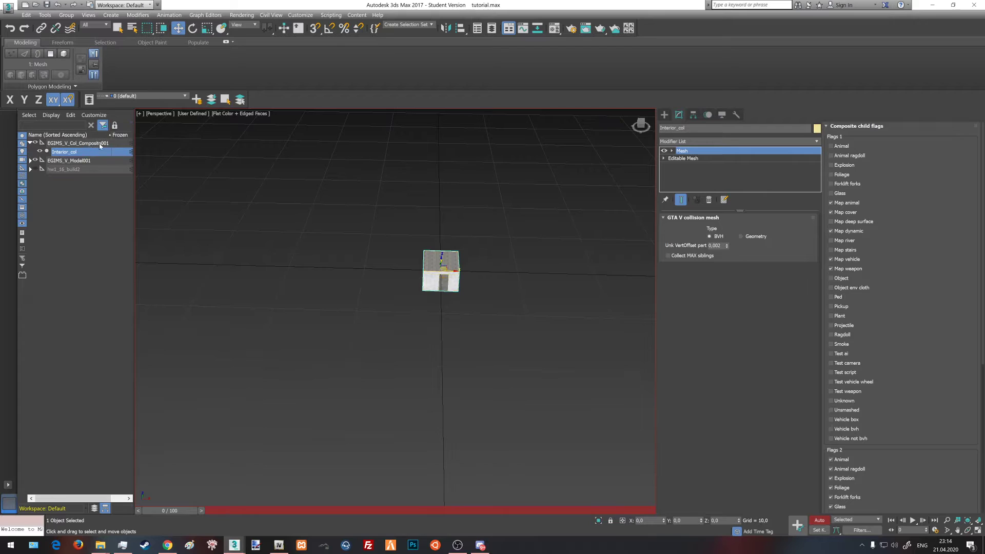
# Rename the collision composite helper as Tutorial_col.
pyautogui.click(86, 143)
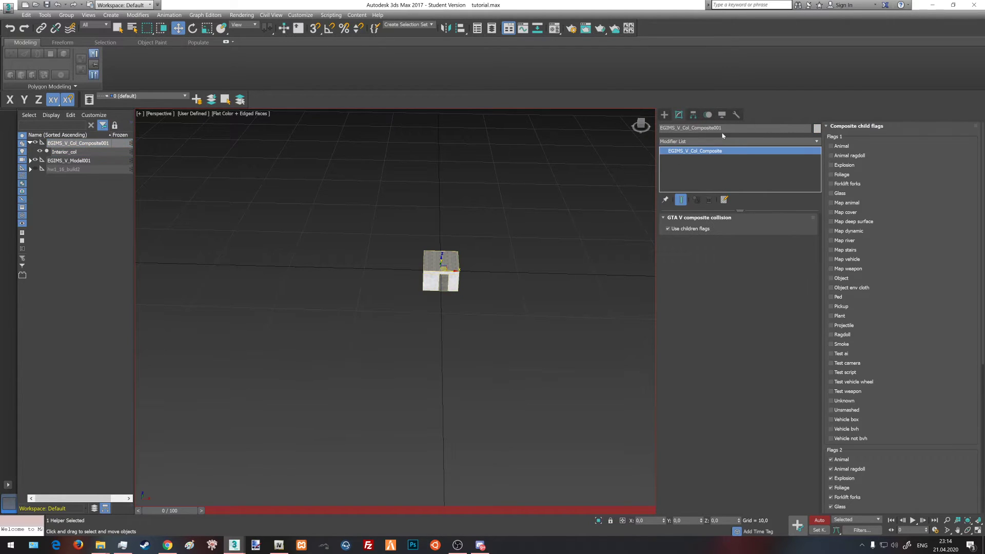
pyautogui.click(690, 128)
pyautogui.write('Tutorial_col')
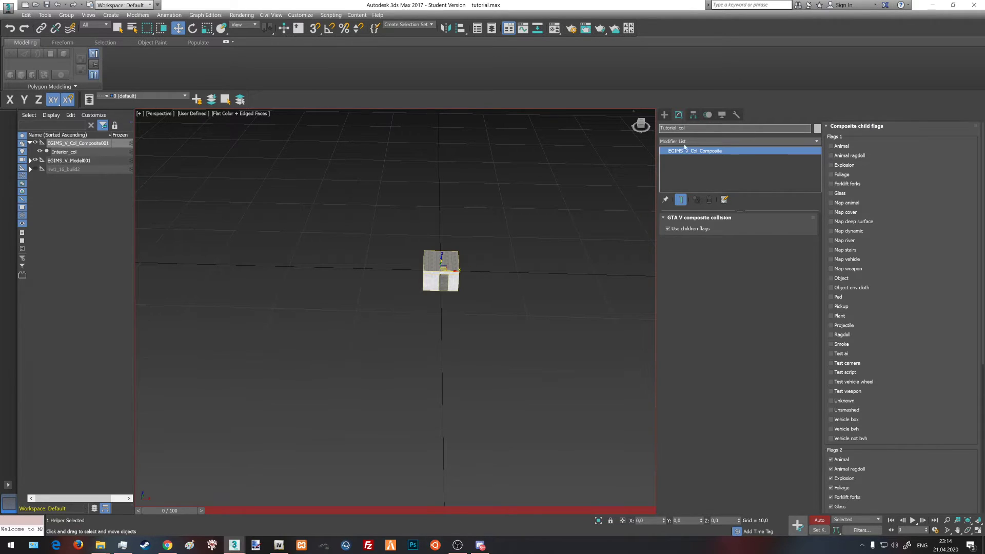
pyautogui.click(507, 176)
# Rename the EGIMS_V_Model001 helper as Tutorial.
pyautogui.click(116, 152)
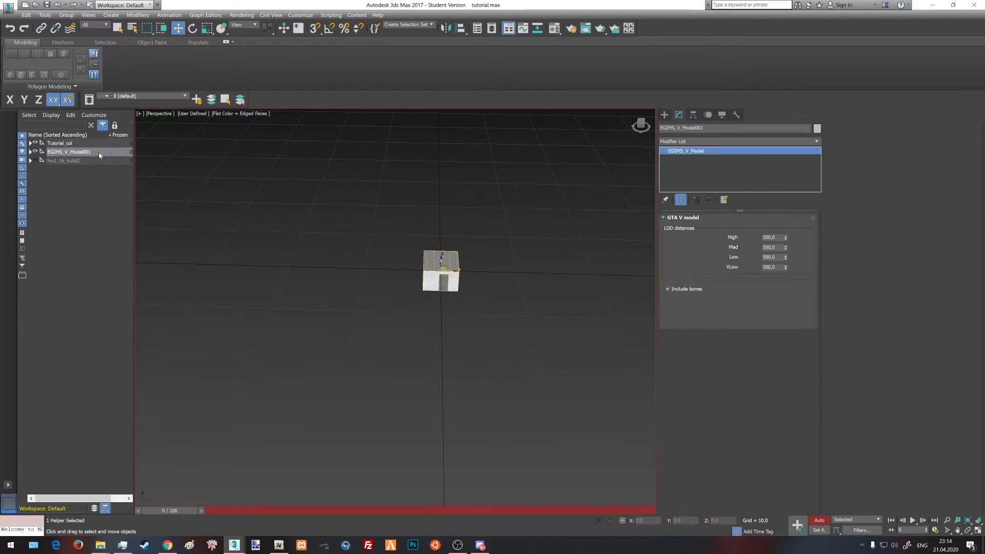
pyautogui.click(30, 152)
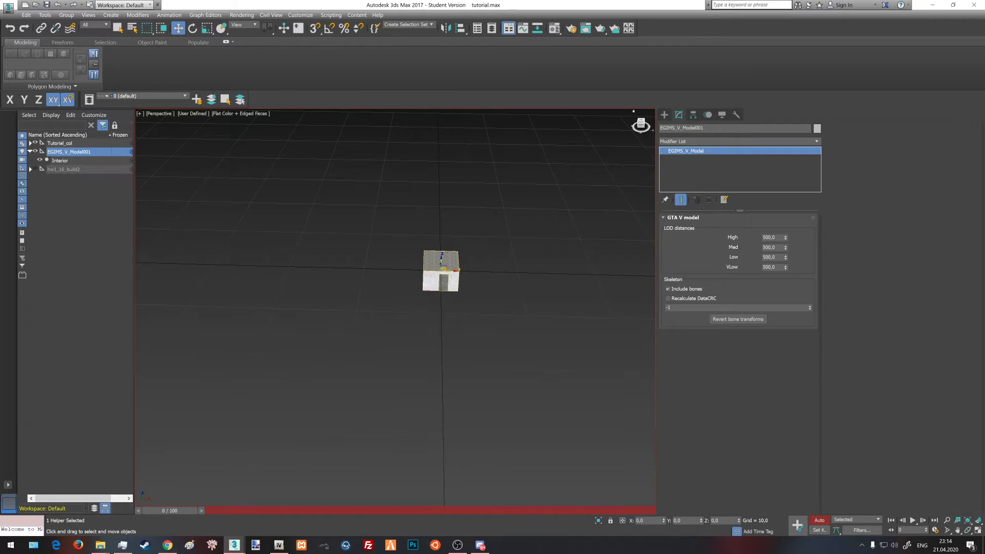
pyautogui.click(733, 128)
pyautogui.write('Tutorial')
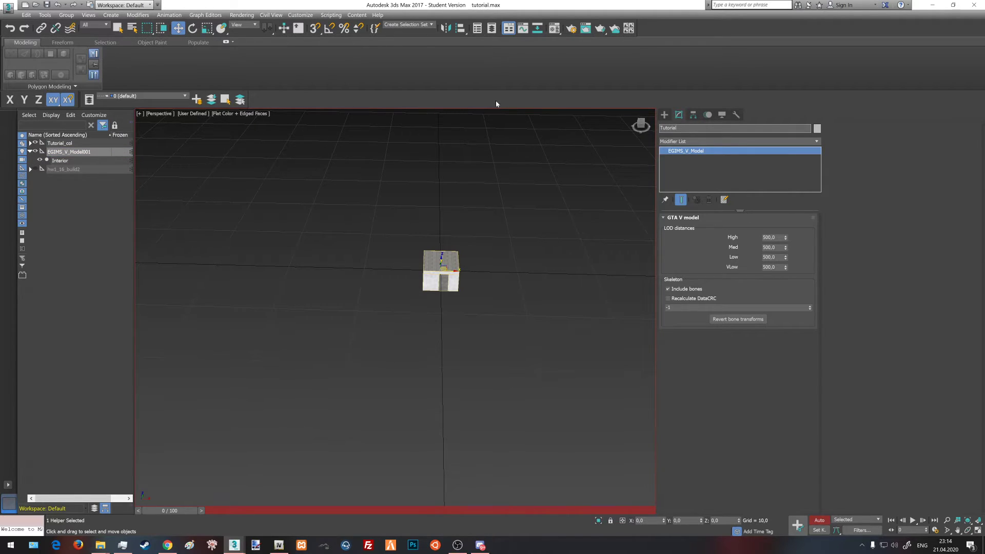
pyautogui.click(340, 205)
# Examine the settings of Tutorial_col, Interior_col, Tutorial and Interior one after another.
pyautogui.click(59, 143)
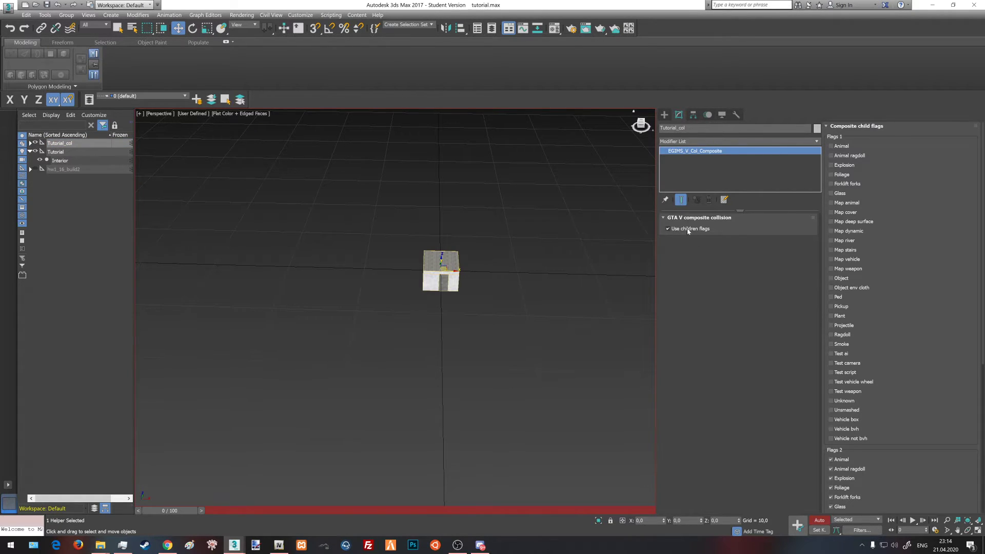
pyautogui.click(30, 143)
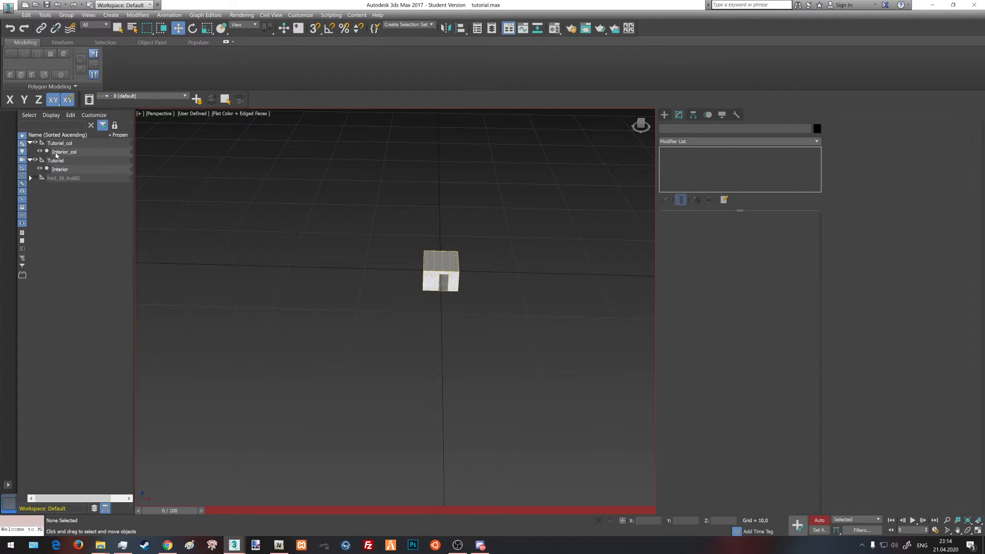
pyautogui.click(64, 152)
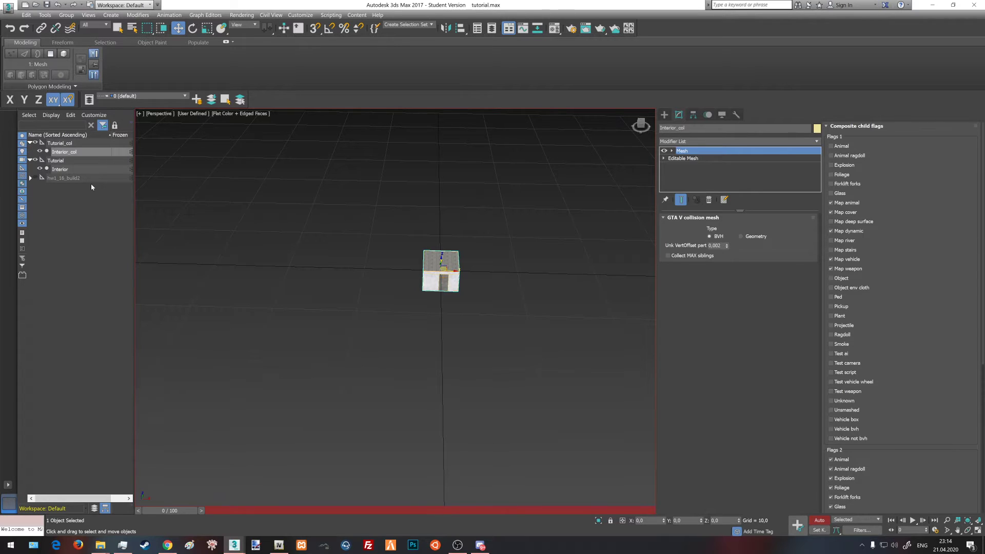
pyautogui.click(58, 161)
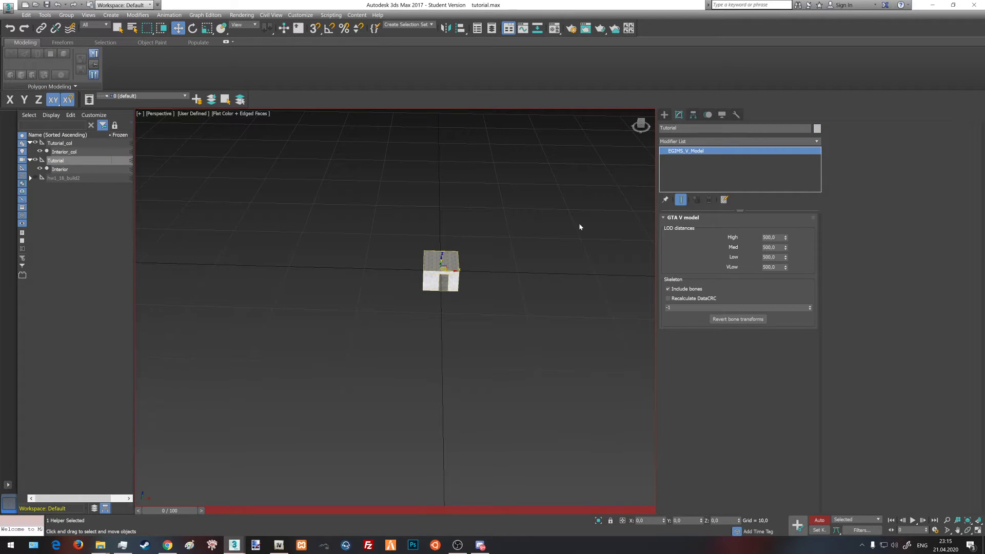
pyautogui.click(35, 161)
pyautogui.click(61, 170)
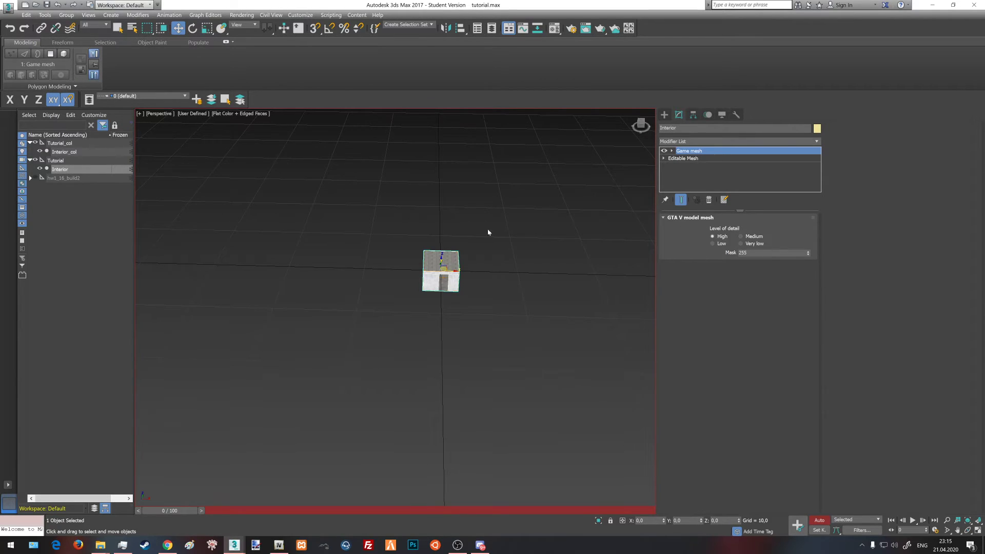
# Hide the Tutorial model with its Interior mesh and inspect the Tutorial_col collision setup up close.
pyautogui.click(36, 161)
pyautogui.click(73, 145)
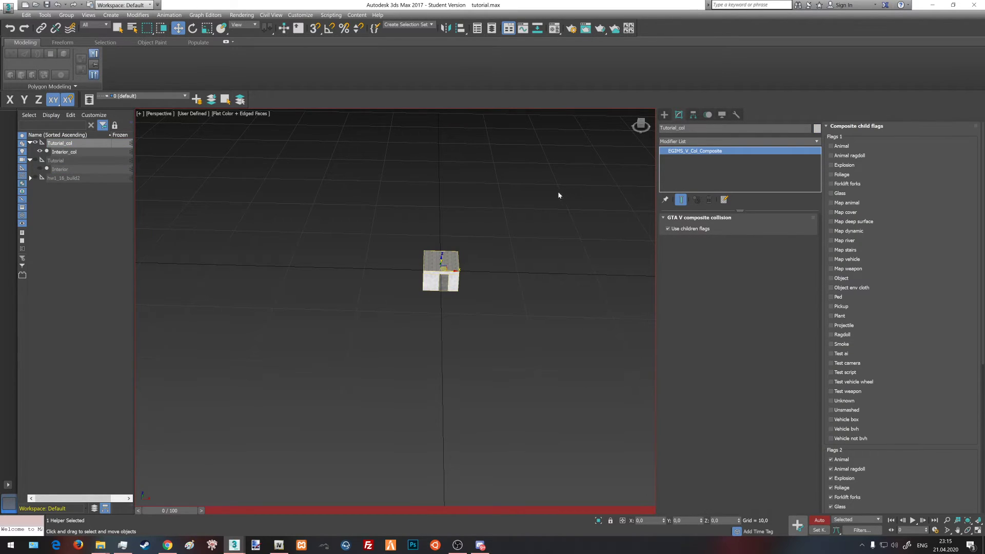
pyautogui.press('z')
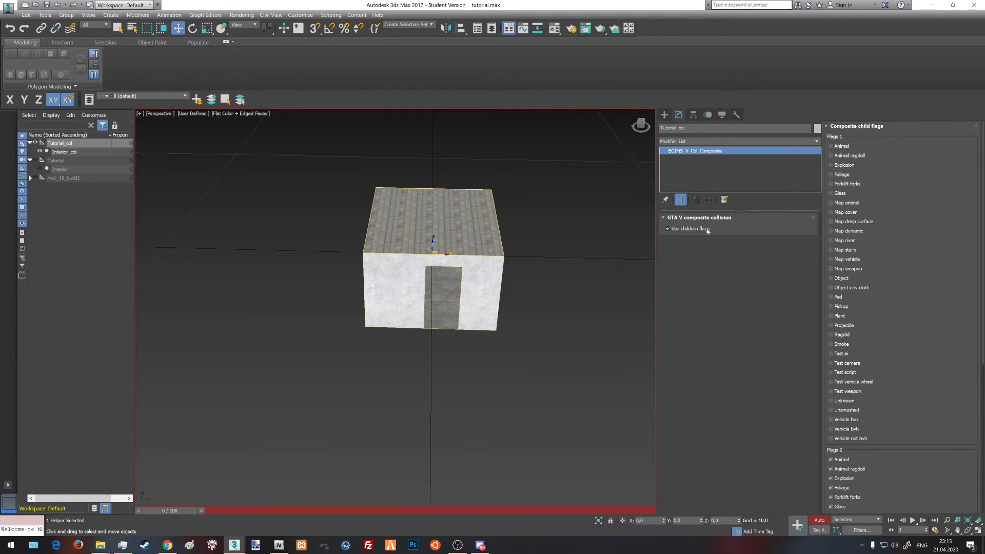
pyautogui.click(64, 152)
pyautogui.click(56, 161)
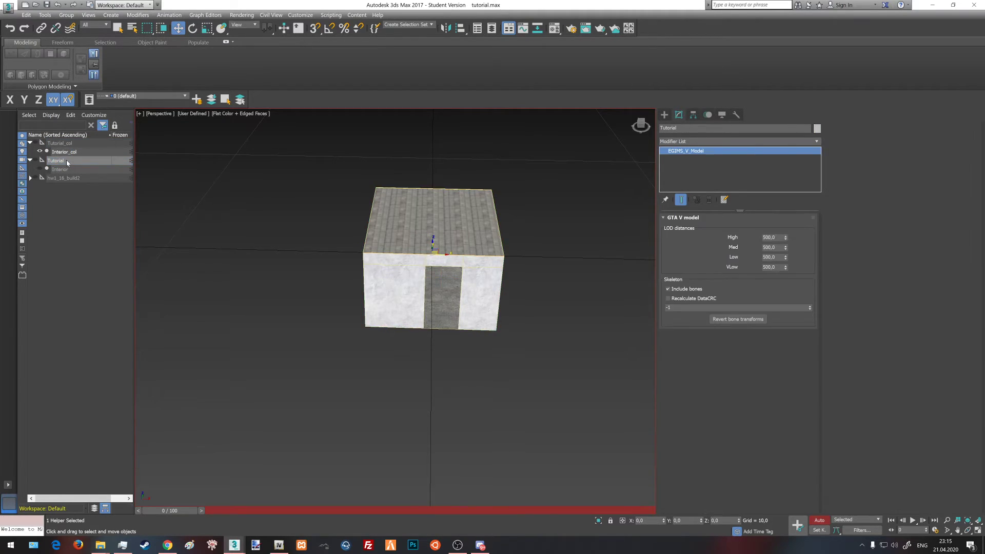
pyautogui.click(64, 152)
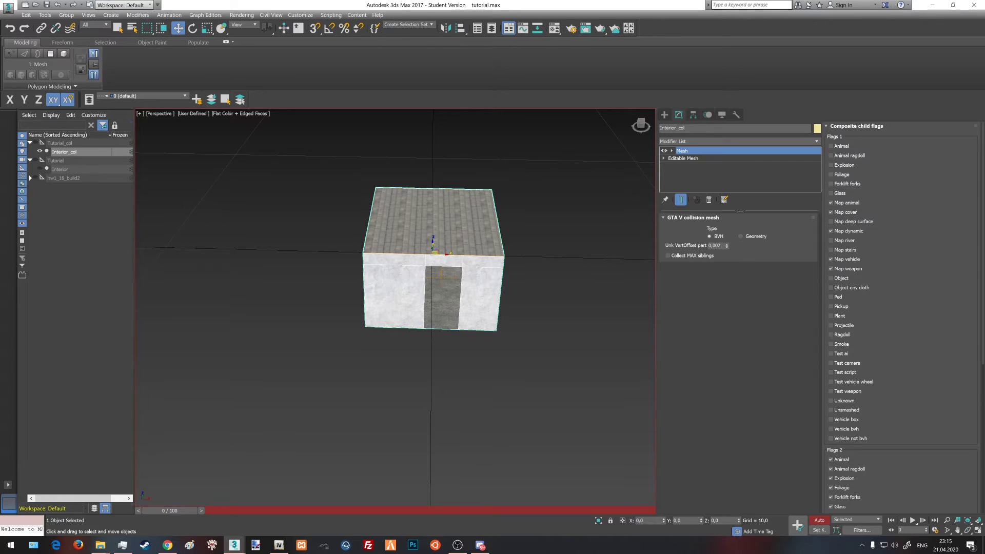
# Toggle the visibility of Interior_col and show both helpers and the Interior mesh again.
pyautogui.click(41, 151)
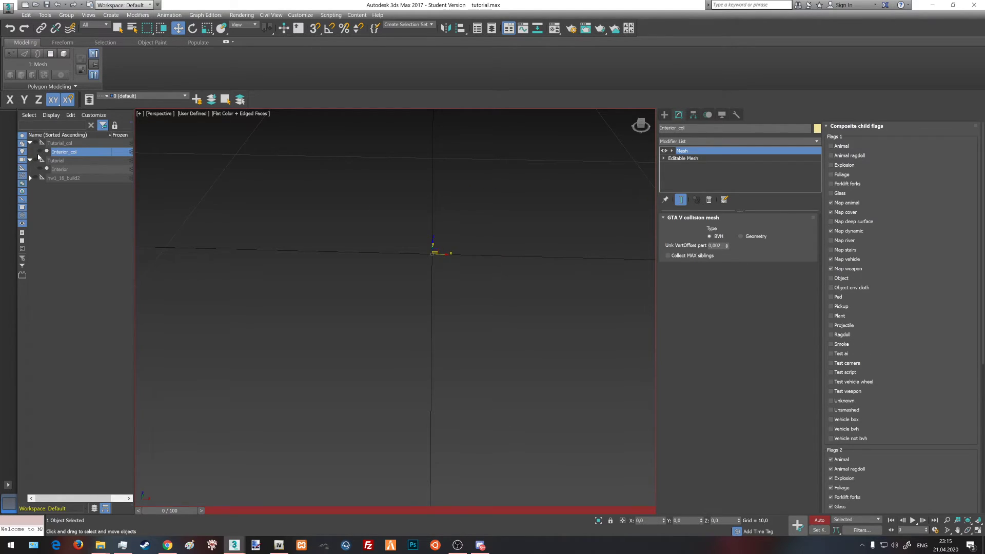
pyautogui.click(35, 143)
pyautogui.click(35, 160)
pyautogui.click(40, 169)
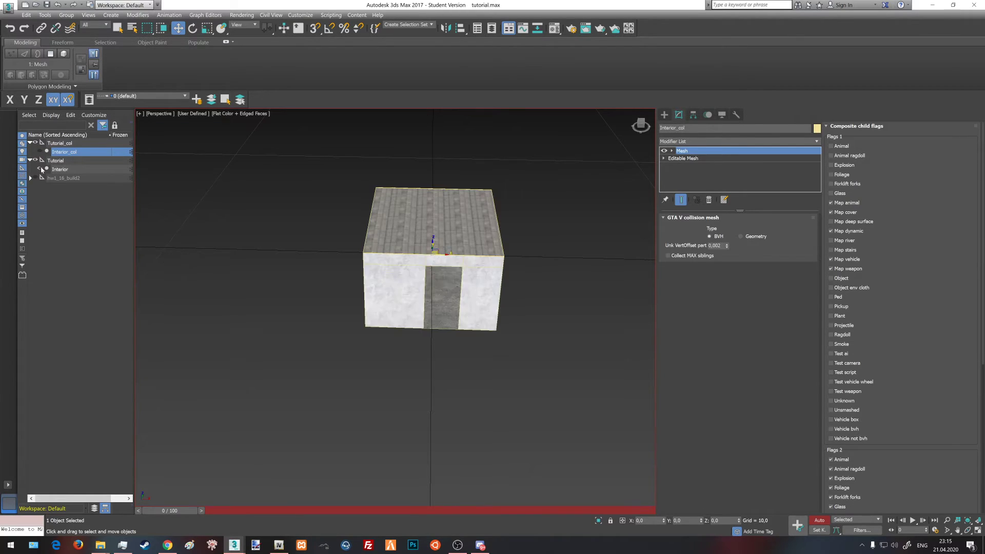
pyautogui.click(39, 152)
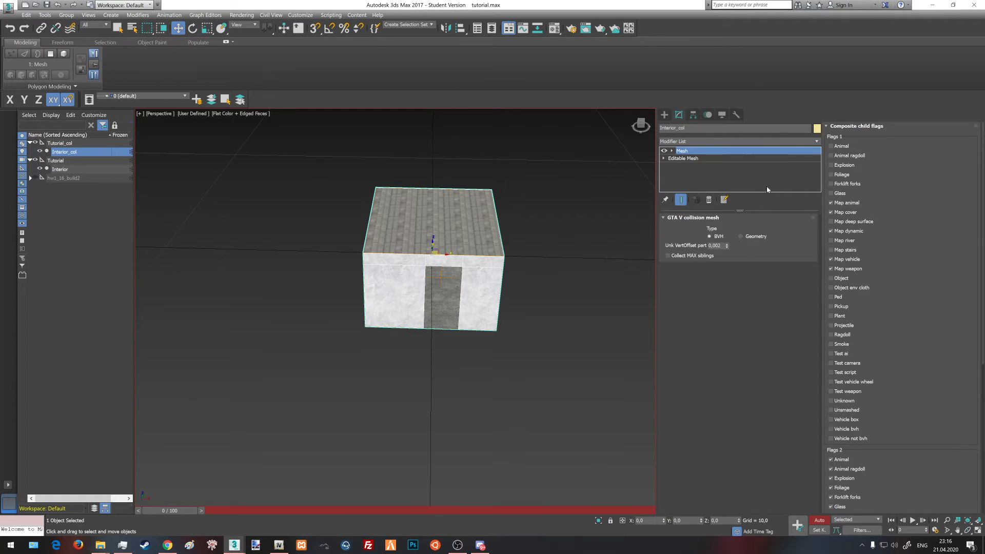
# Compare the modifiers of Interior and Interior_col and collapse the Tutorial hierarchy.
pyautogui.click(60, 169)
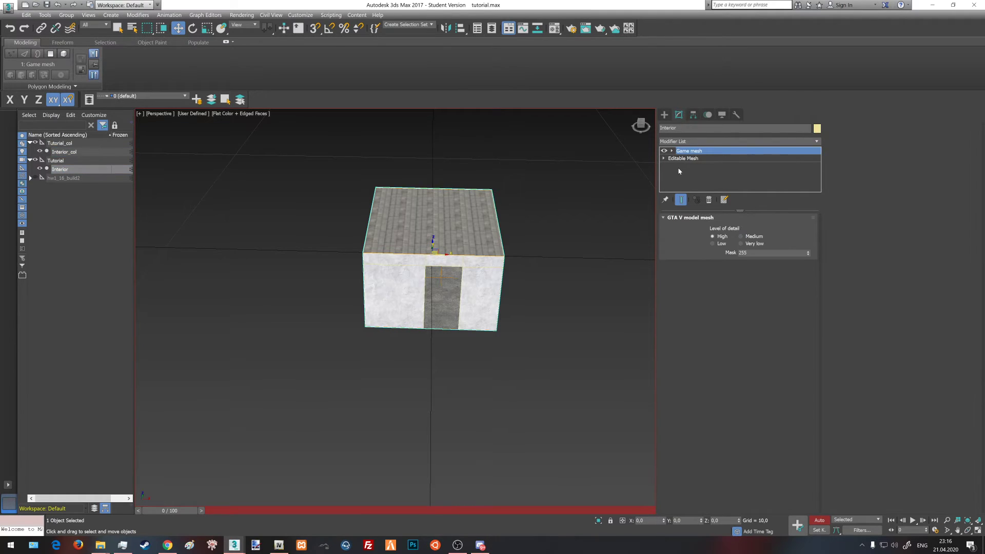
pyautogui.click(67, 153)
pyautogui.click(66, 170)
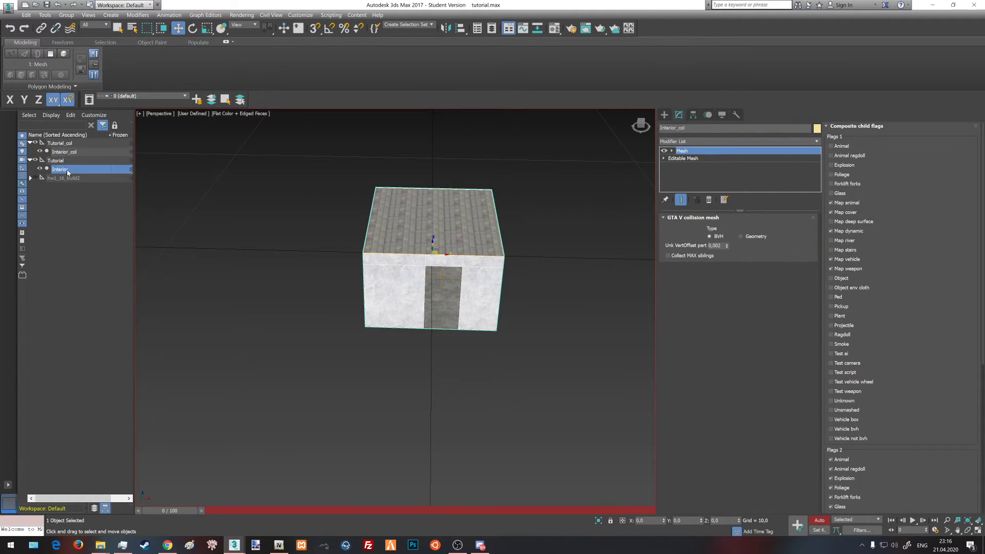
pyautogui.click(30, 160)
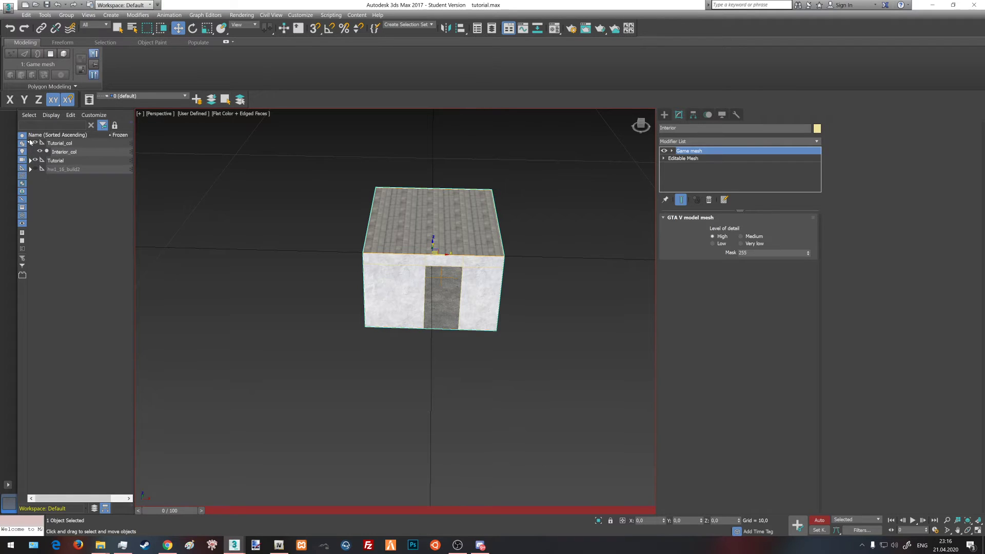
# Deselect the Interior mesh and collapse the Tutorial_col hierarchy.
pyautogui.hotkey('ctrl', 'd')
pyautogui.click(29, 143)
pyautogui.scroll(-5, 287, 194)
pyautogui.scroll(-3, 402, 268)
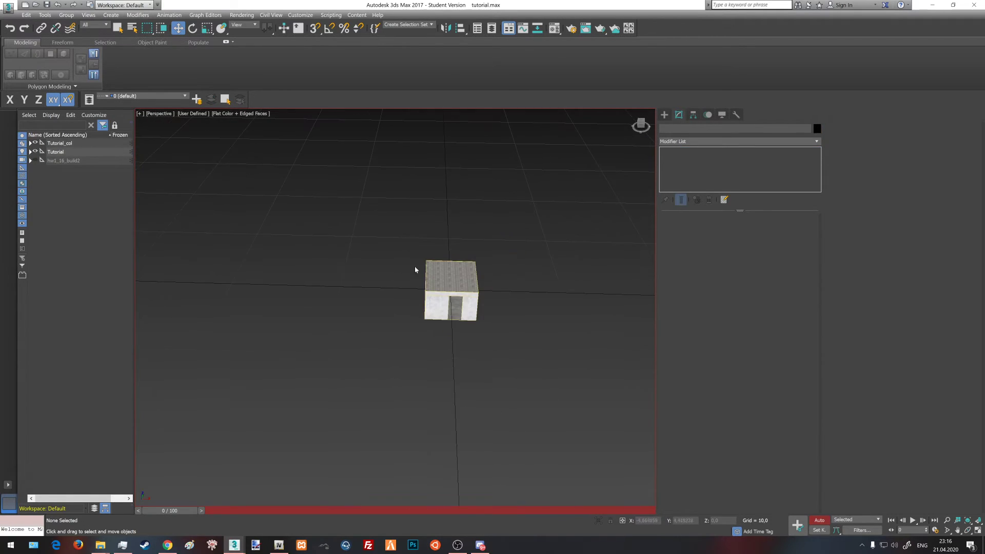
pyautogui.scroll(-2, 401, 336)
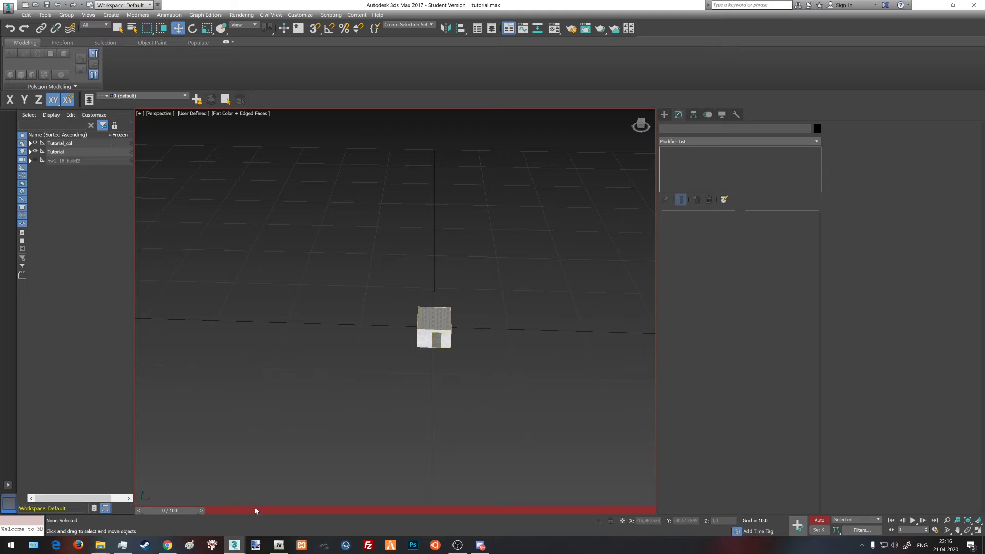
# Start a GTA V export in GIMS Evo with PinkcageТуториал\Progress\2 as the destination folder.
pyautogui.moveTo(235, 544)
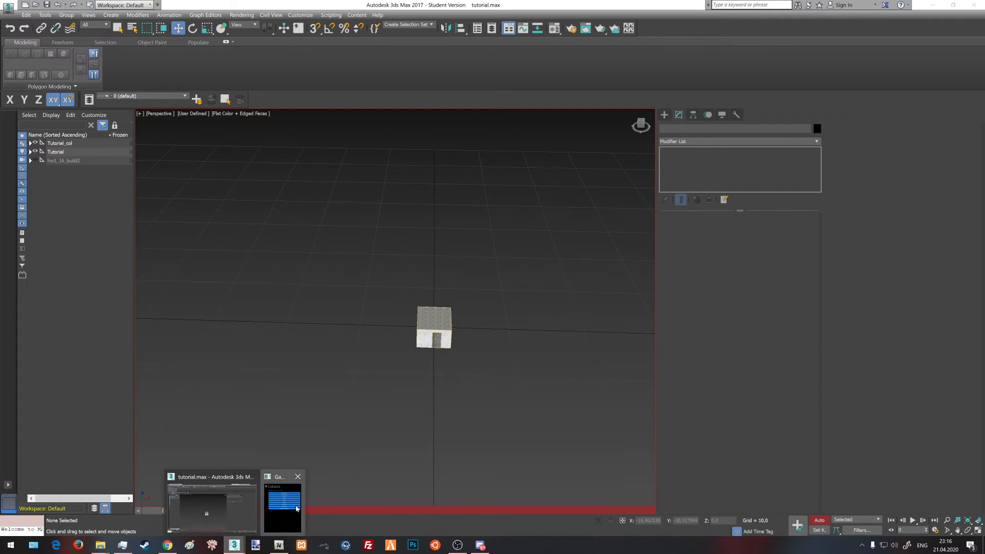
pyautogui.click(282, 503)
pyautogui.click(46, 234)
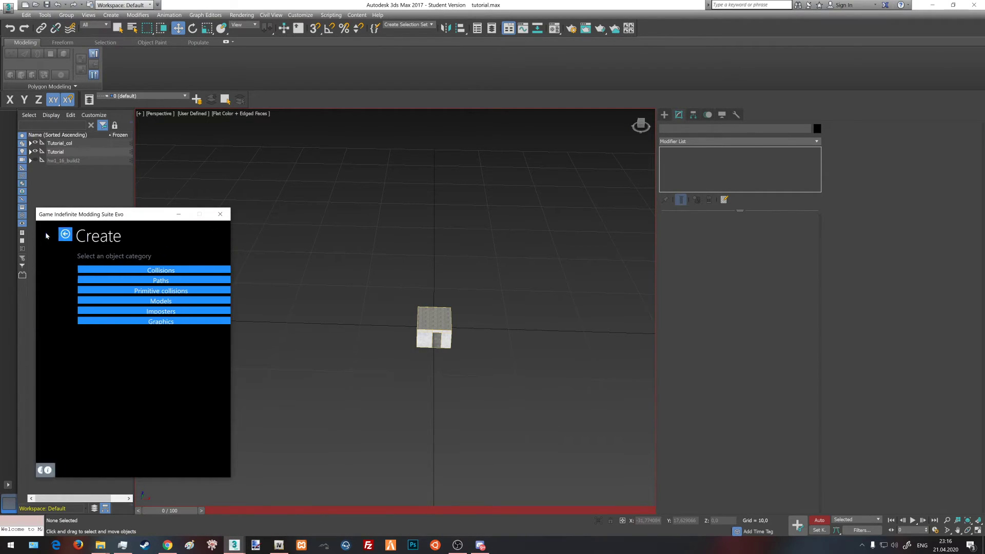
pyautogui.click(45, 234)
pyautogui.click(124, 280)
pyautogui.scroll(-3, 496, 285)
pyautogui.click(434, 311)
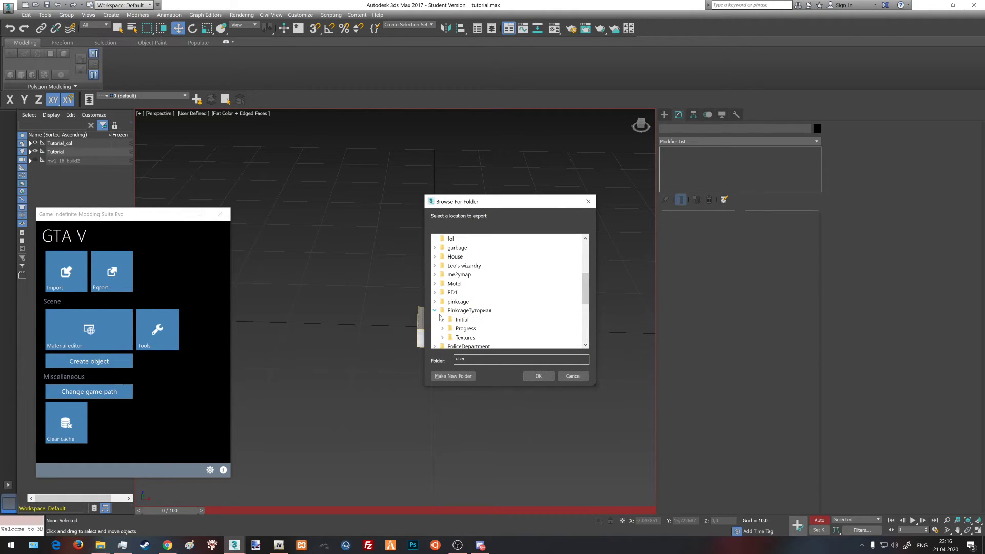
pyautogui.click(443, 329)
pyautogui.click(464, 303)
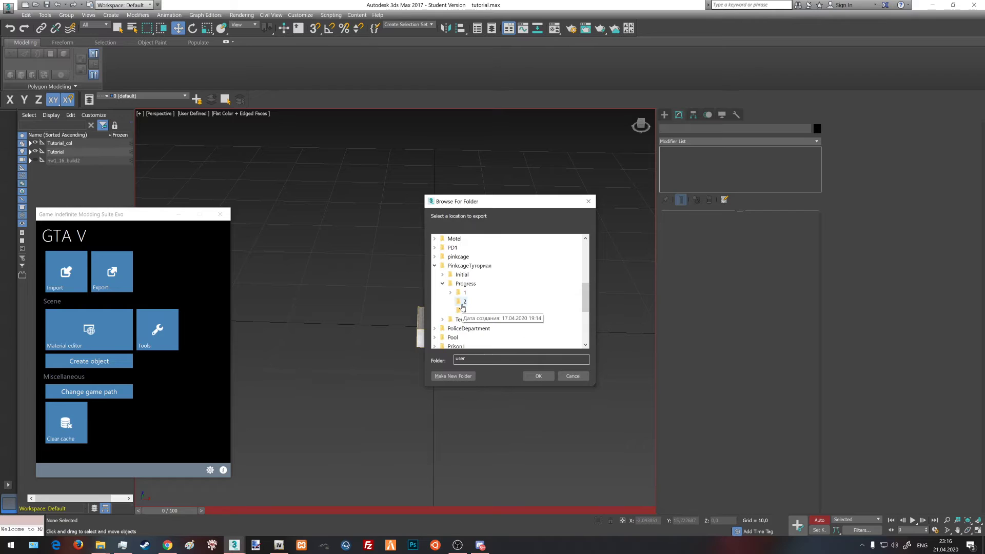
pyautogui.click(538, 376)
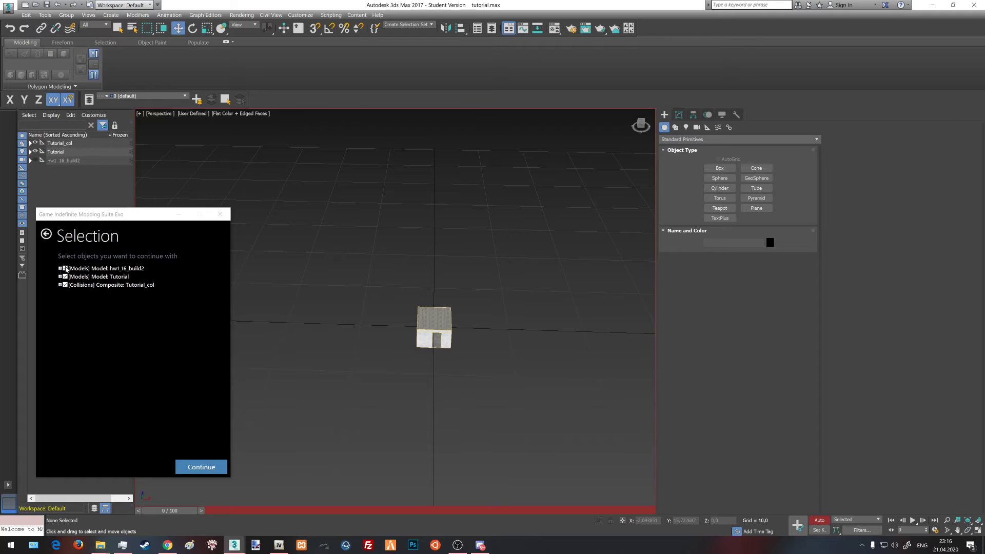
# Exclude the hw1_16_build2 model and export the Tutorial model and the Tutorial_col collision with their meshes.
pyautogui.click(65, 269)
pyautogui.click(60, 276)
pyautogui.click(60, 293)
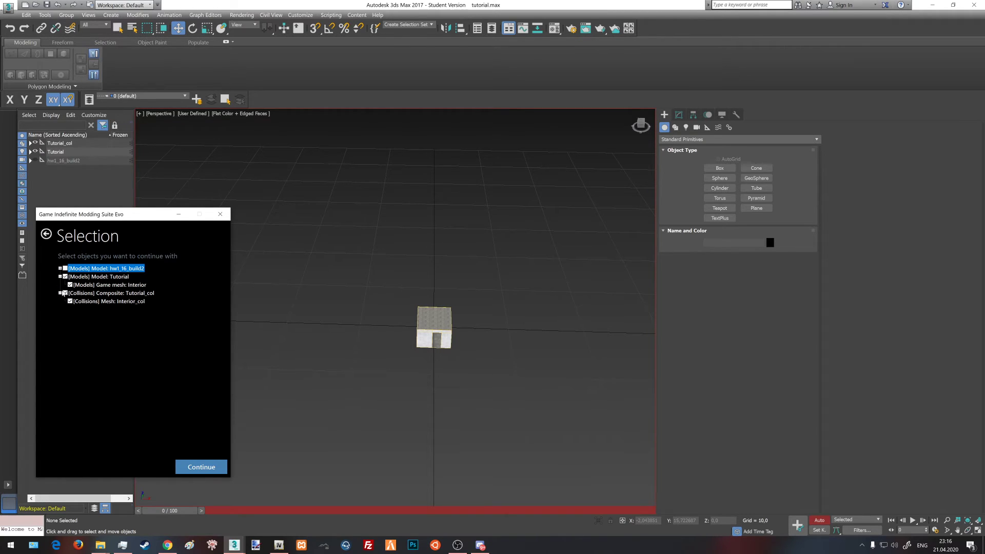
pyautogui.click(96, 278)
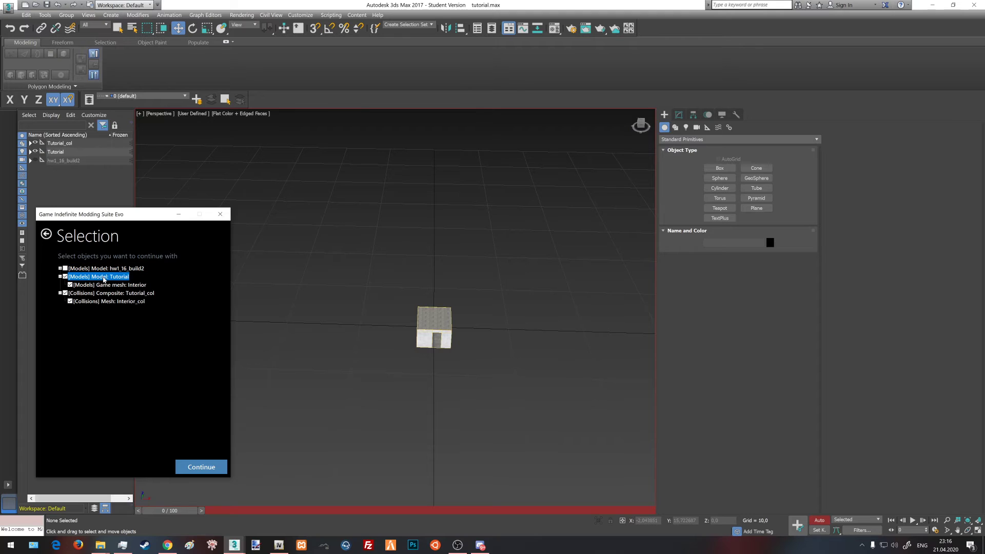
pyautogui.click(113, 295)
pyautogui.click(109, 269)
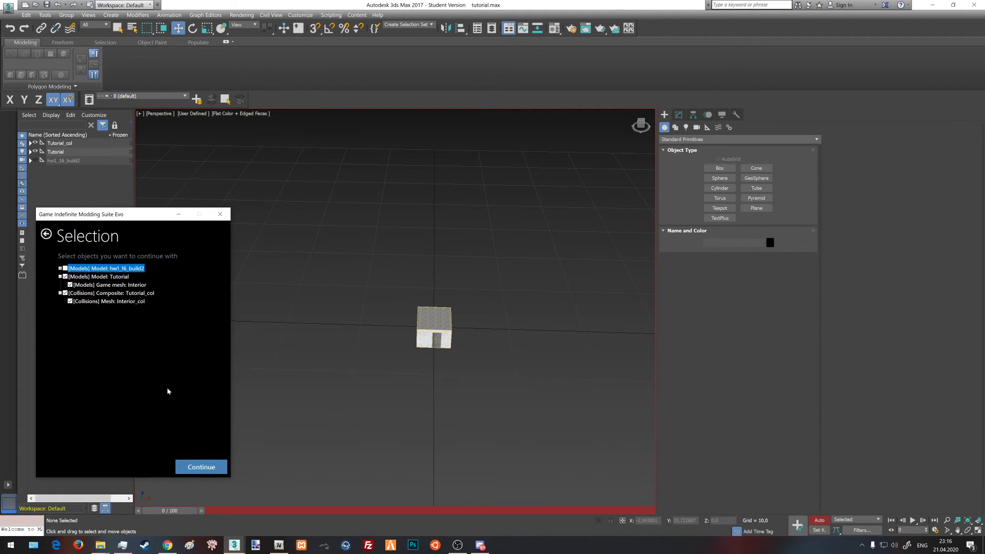
pyautogui.click(200, 467)
pyautogui.click(200, 467)
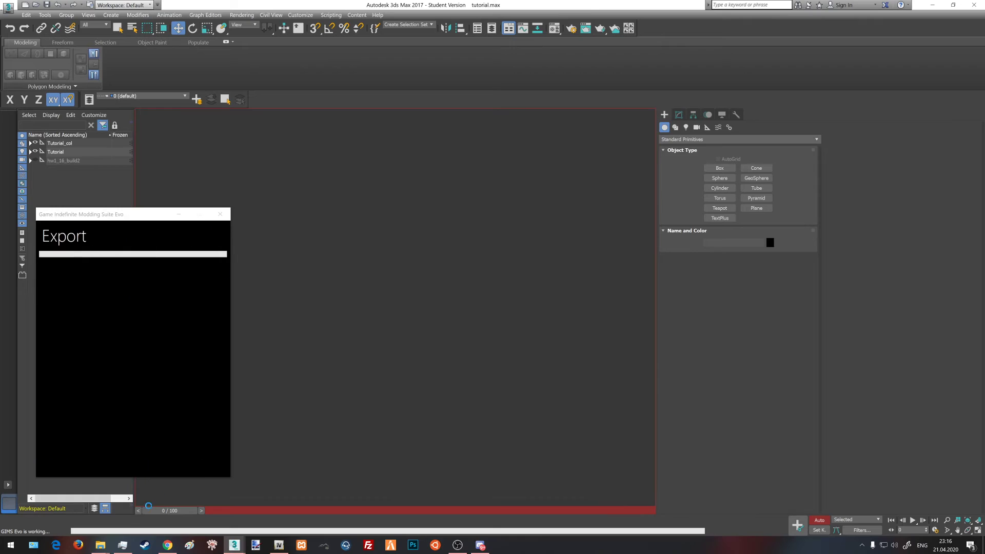
# Go to PinkcageТуториал\Progress\2 on the desktop in File Explorer and delete the old files there.
pyautogui.moveTo(100, 545)
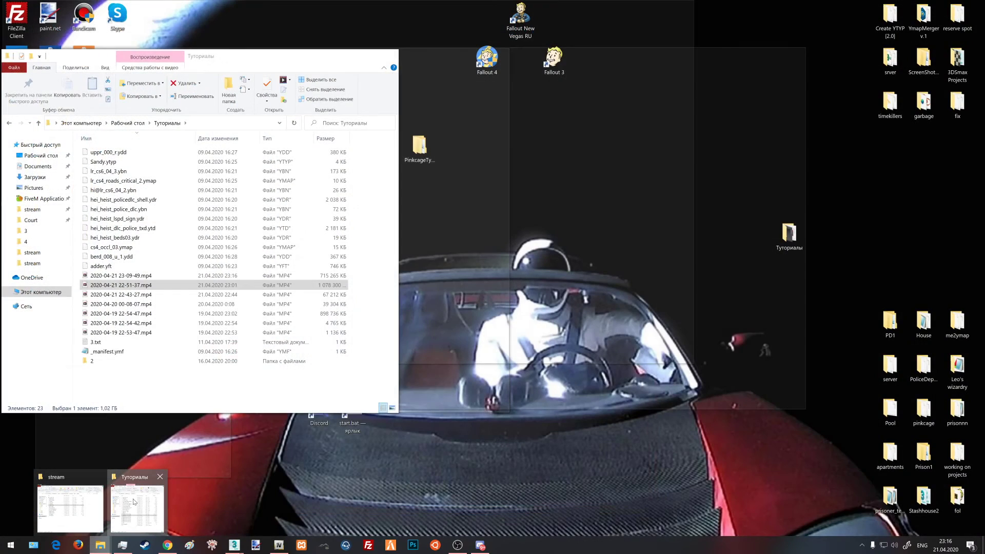
pyautogui.click(124, 503)
pyautogui.click(123, 123)
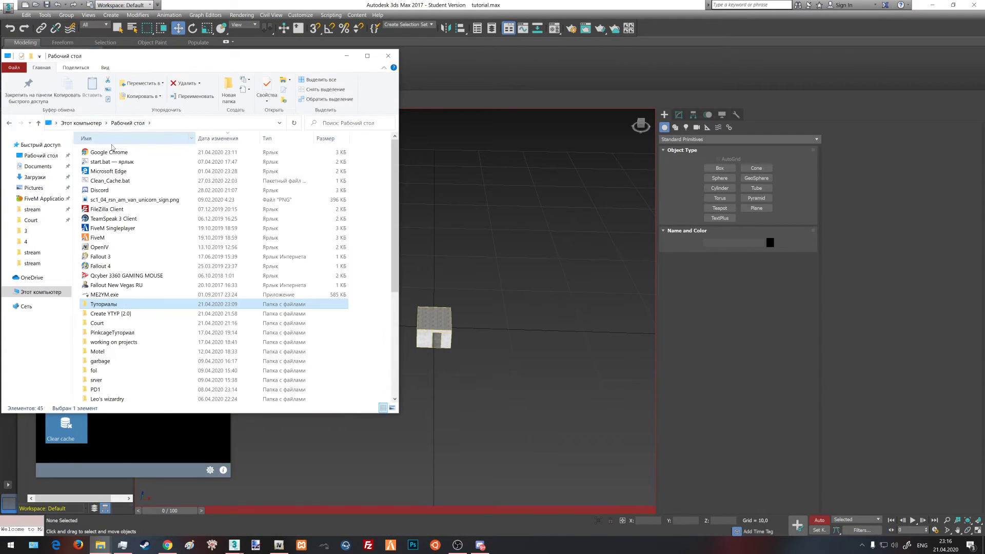
pyautogui.doubleClick(134, 331)
pyautogui.doubleClick(101, 162)
pyautogui.doubleClick(107, 163)
pyautogui.moveTo(148, 204); pyautogui.dragTo(115, 161)
pyautogui.press('Delete')
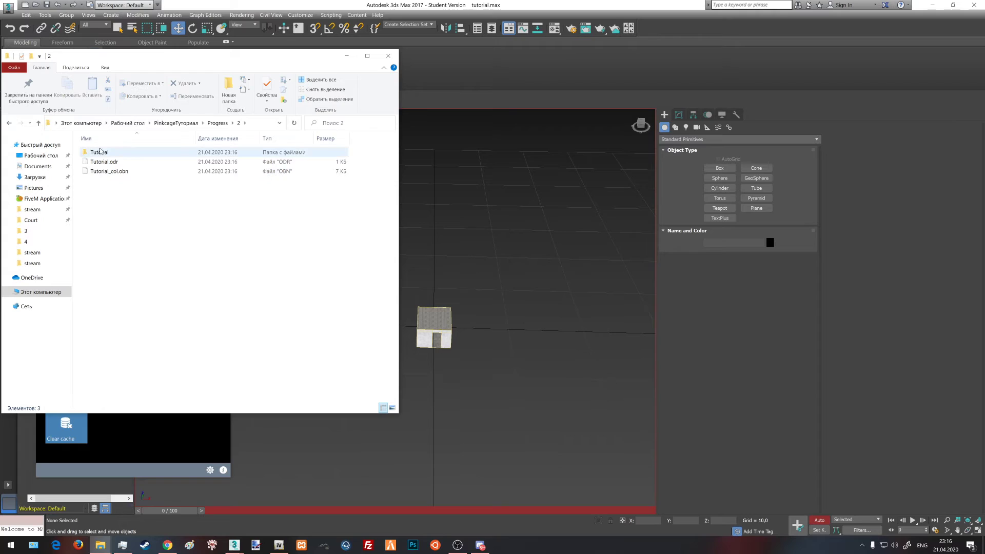
# Inspect the contents of the exported Tutorial folder as large icons.
pyautogui.doubleClick(100, 152)
pyautogui.rightClick(153, 254)
pyautogui.moveTo(153, 255)
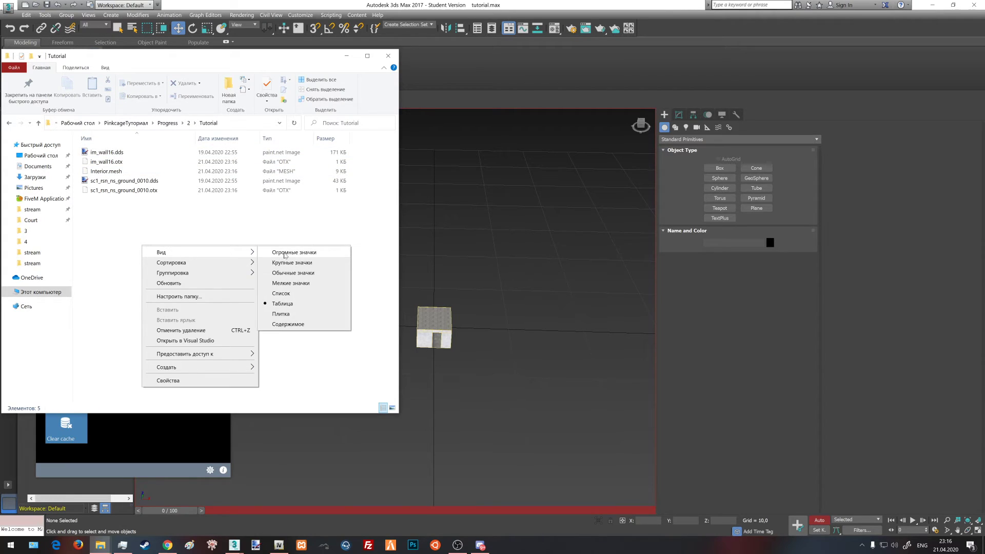
pyautogui.click(287, 261)
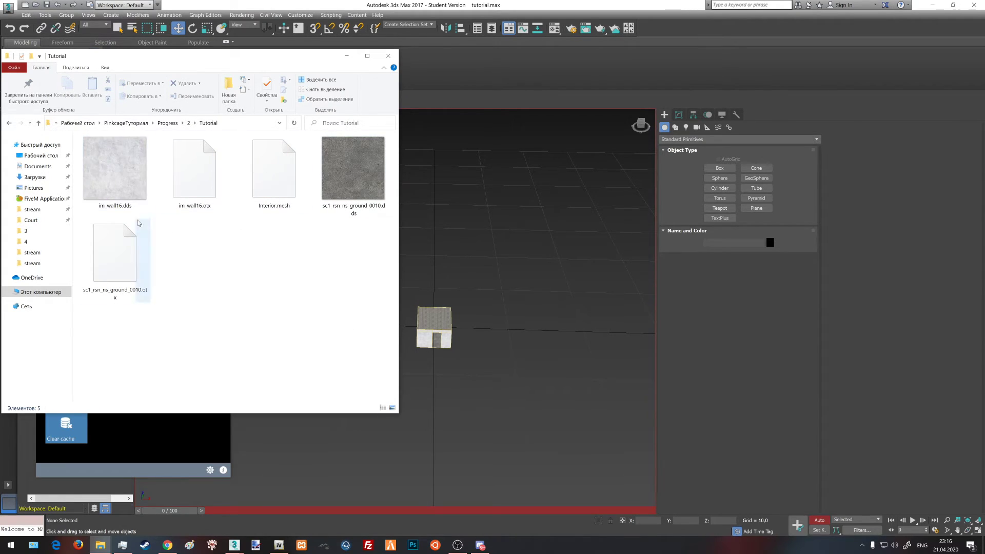
# Add Tutorial.odr and Tutorial_col.obn from folder 2 to the Tutorial.rpf archive in OpenIV.
pyautogui.click(189, 124)
pyautogui.moveTo(154, 224); pyautogui.dragTo(112, 169)
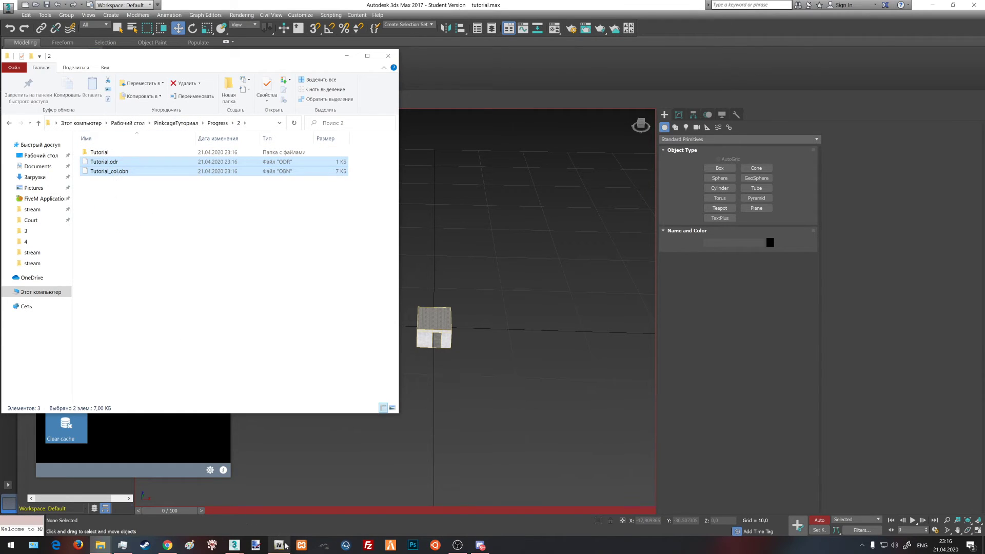
pyautogui.click(279, 545)
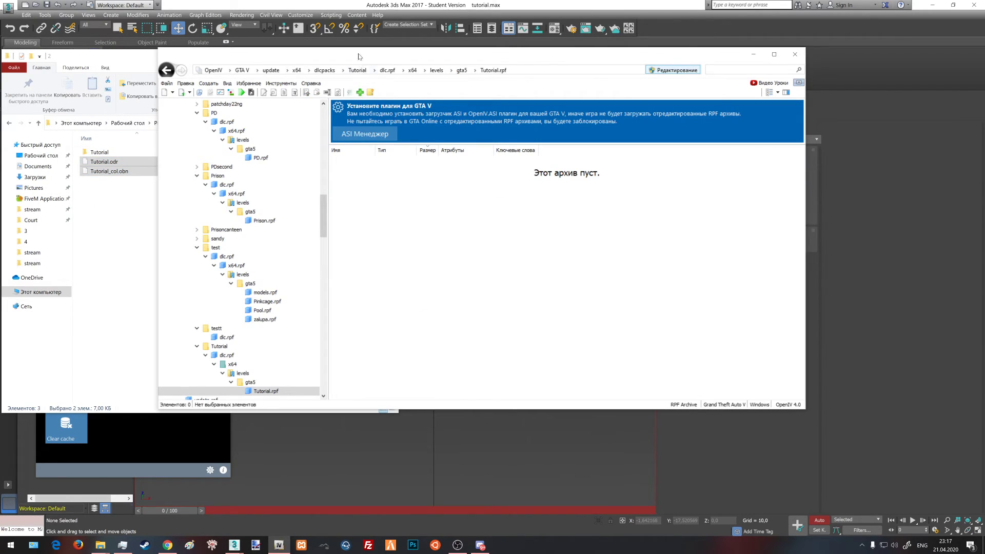
pyautogui.moveTo(413, 54); pyautogui.dragTo(546, 68)
pyautogui.moveTo(109, 170); pyautogui.dragTo(654, 253)
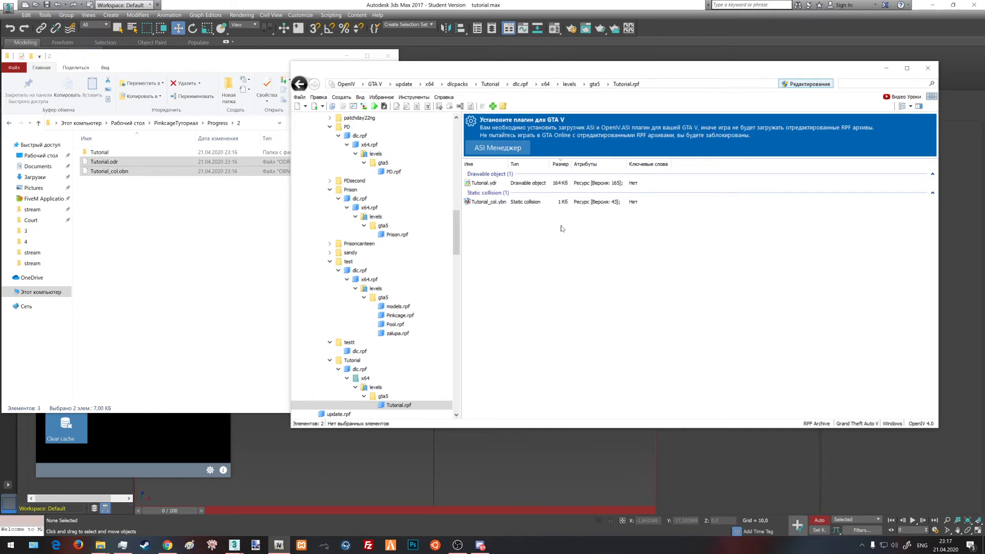
# Preview the Tutorial_col.ybn collision in the model viewer and close the preview.
pyautogui.doubleClick(508, 202)
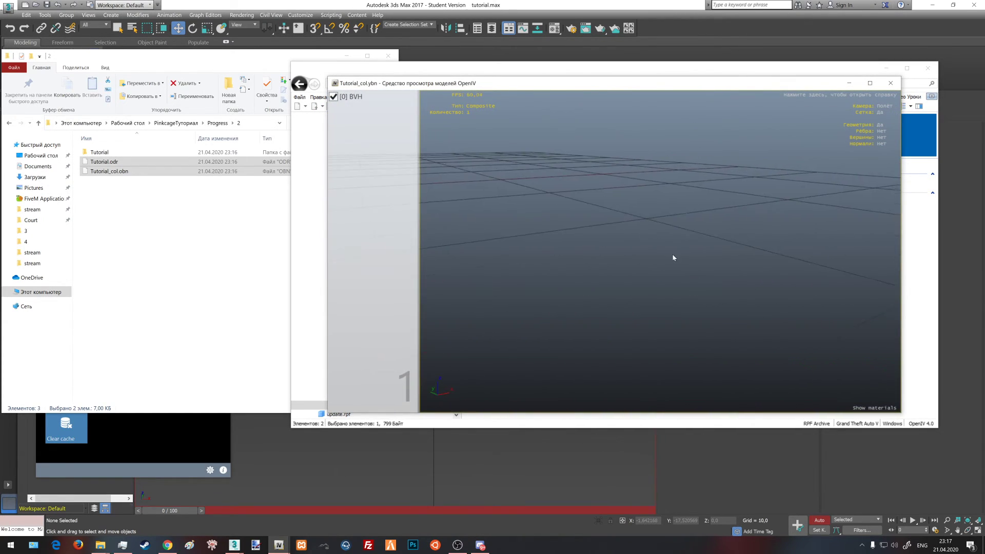
pyautogui.press('w')
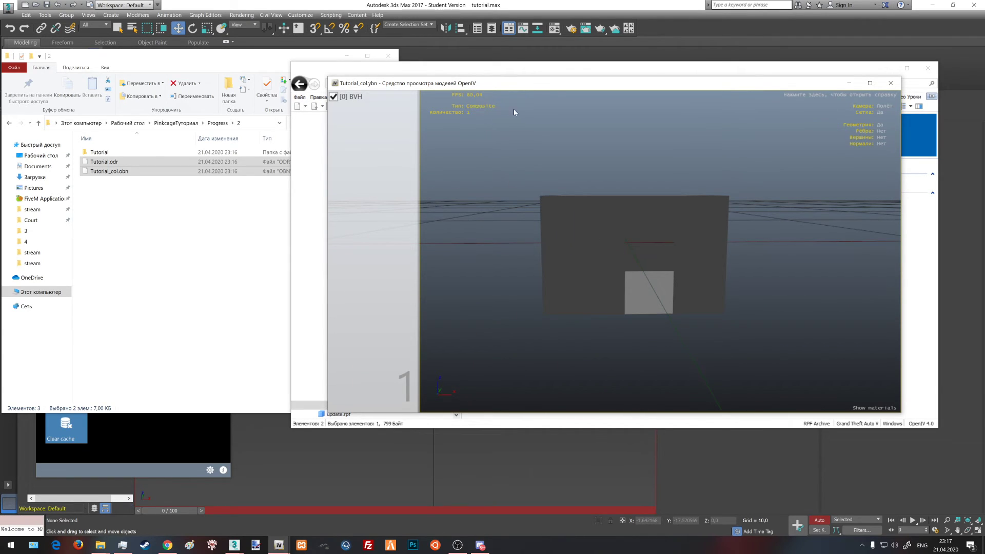
pyautogui.click(891, 83)
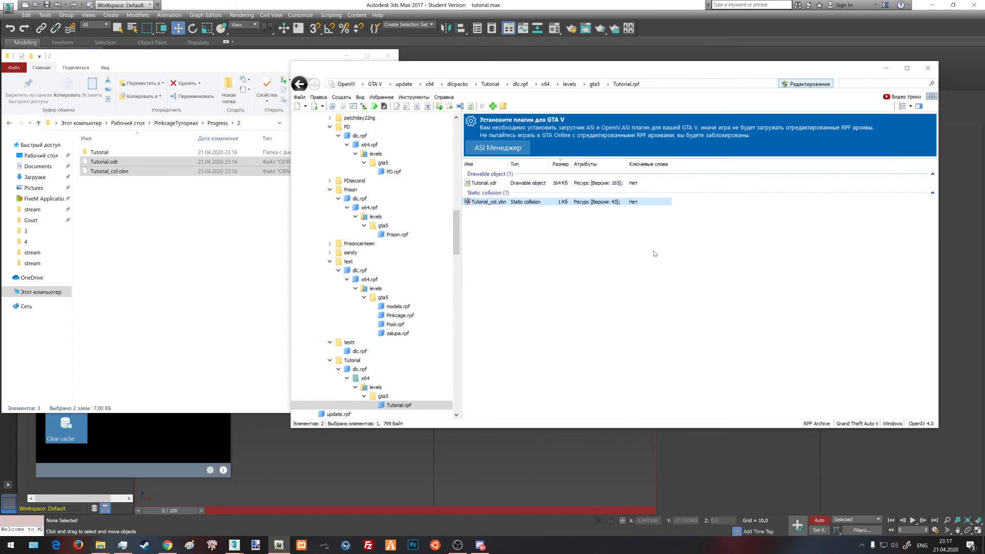
# Preview the Tutorial.ydr model from several sides, check its embedded textures and close the preview.
pyautogui.doubleClick(549, 183)
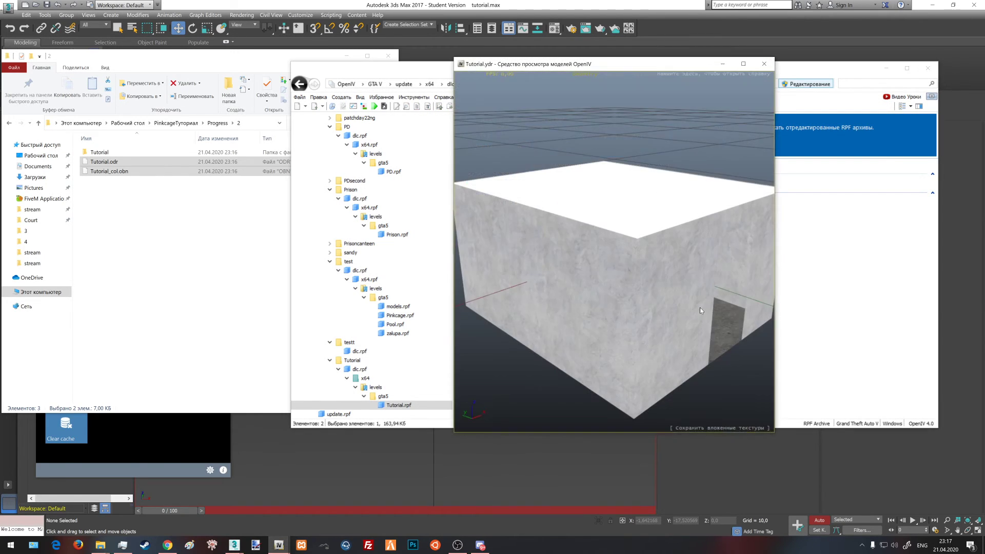
pyautogui.moveTo(624, 264); pyautogui.dragTo(538, 267)
pyautogui.click(710, 418)
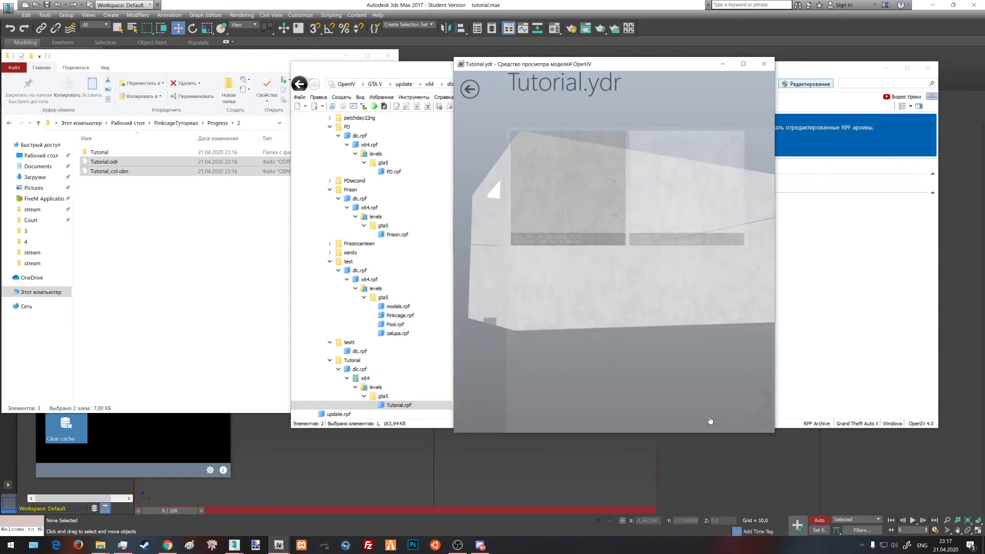
pyautogui.click(479, 90)
pyautogui.moveTo(531, 175); pyautogui.dragTo(780, 276)
pyautogui.click(764, 63)
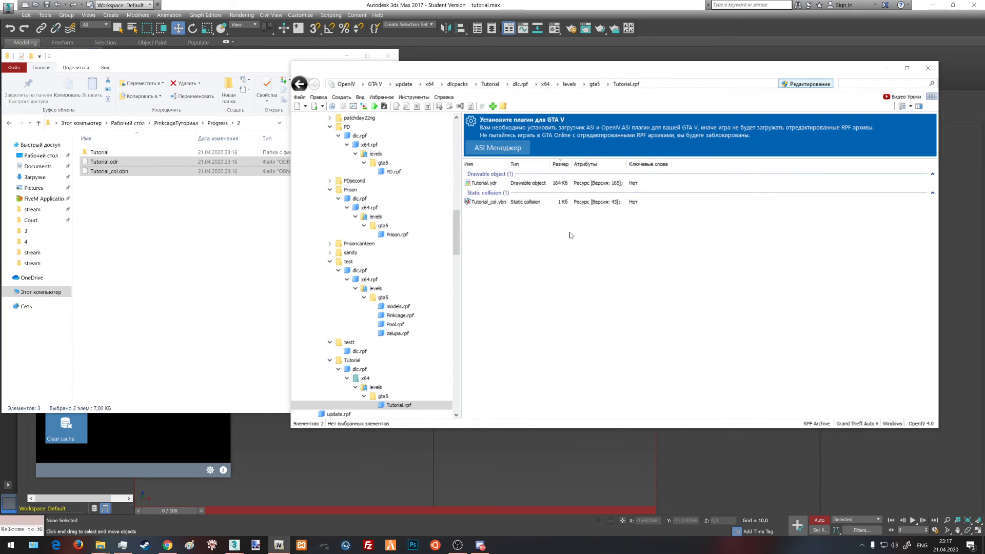
pyautogui.click(556, 183)
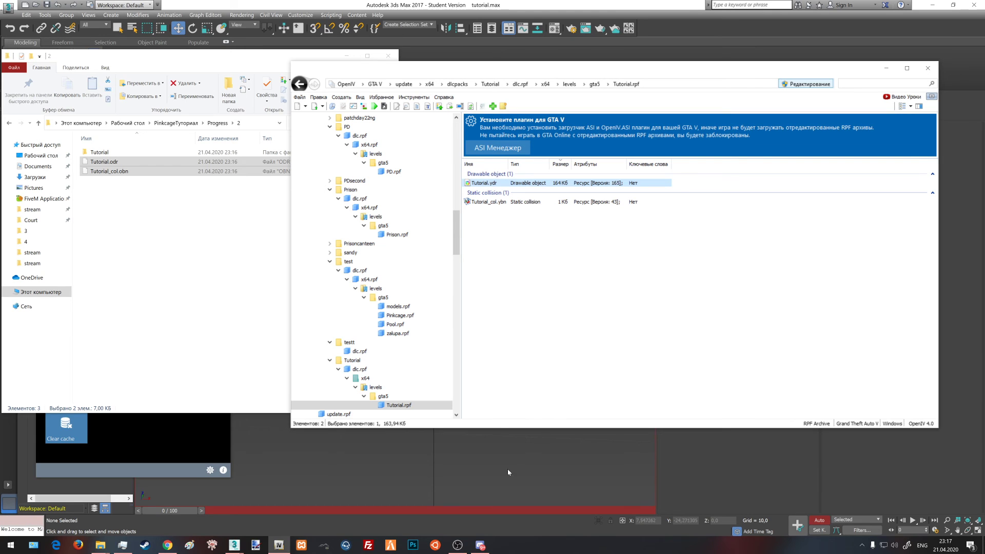
# Switch to Discord, look through the mapping server's болталка and помощь-в-маппинге channels, and return to 3ds Max.
pyautogui.click(480, 544)
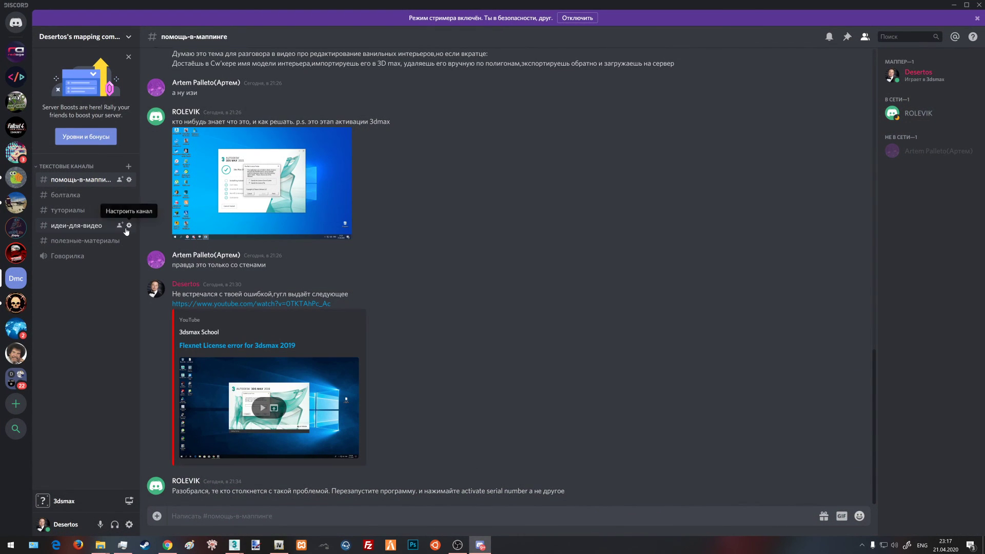
pyautogui.click(77, 196)
pyautogui.click(77, 181)
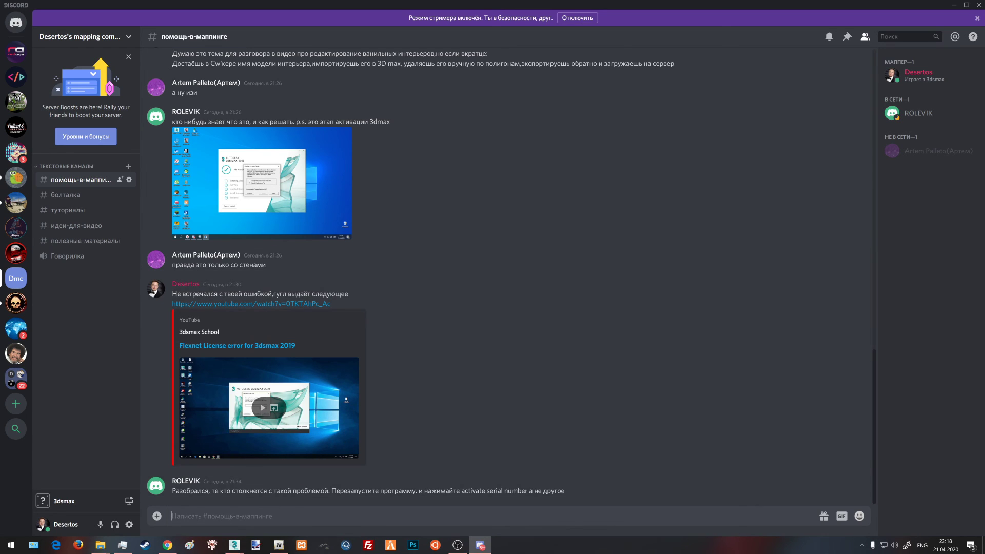
pyautogui.moveTo(243, 547)
pyautogui.click(212, 506)
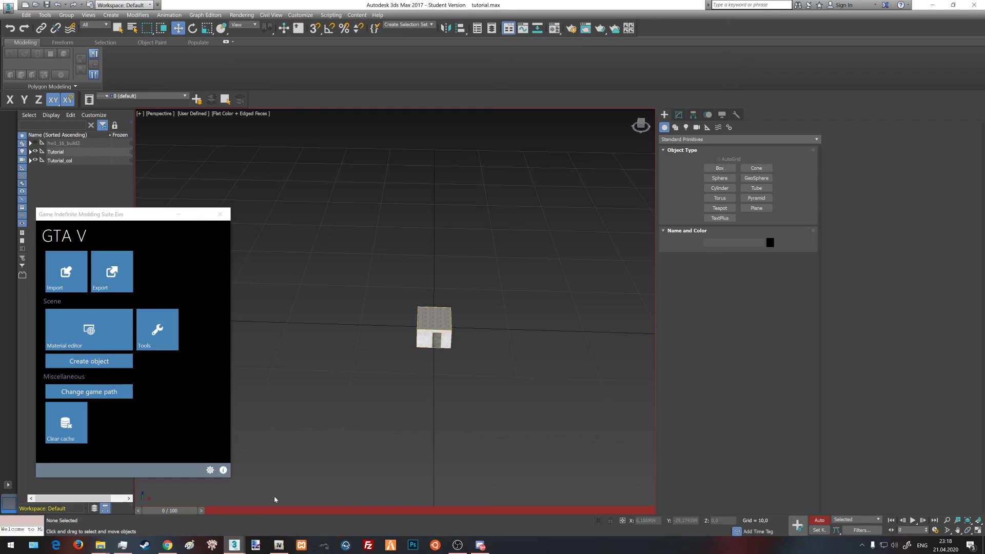